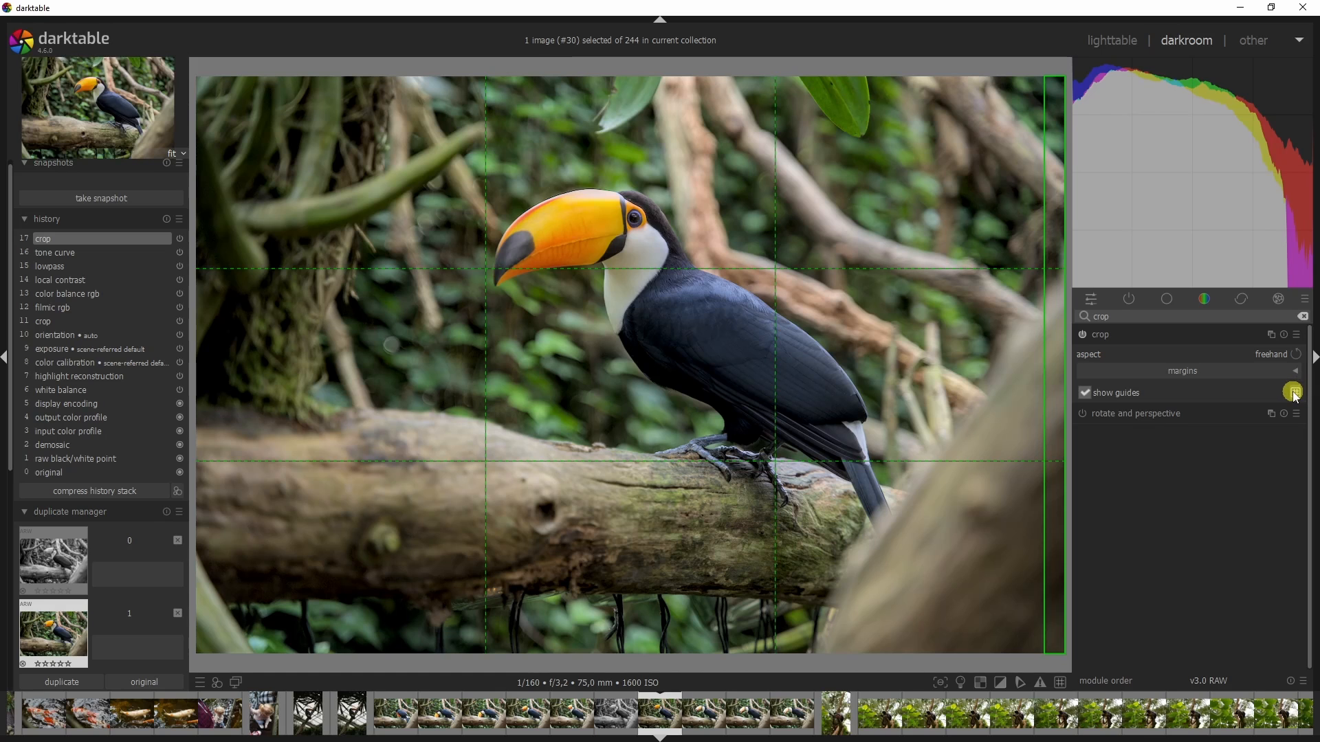
- Set the crop guide overlay color to red with a contrast of 1,000, after trying the gray and green overlay colors
left_click(1296, 392)
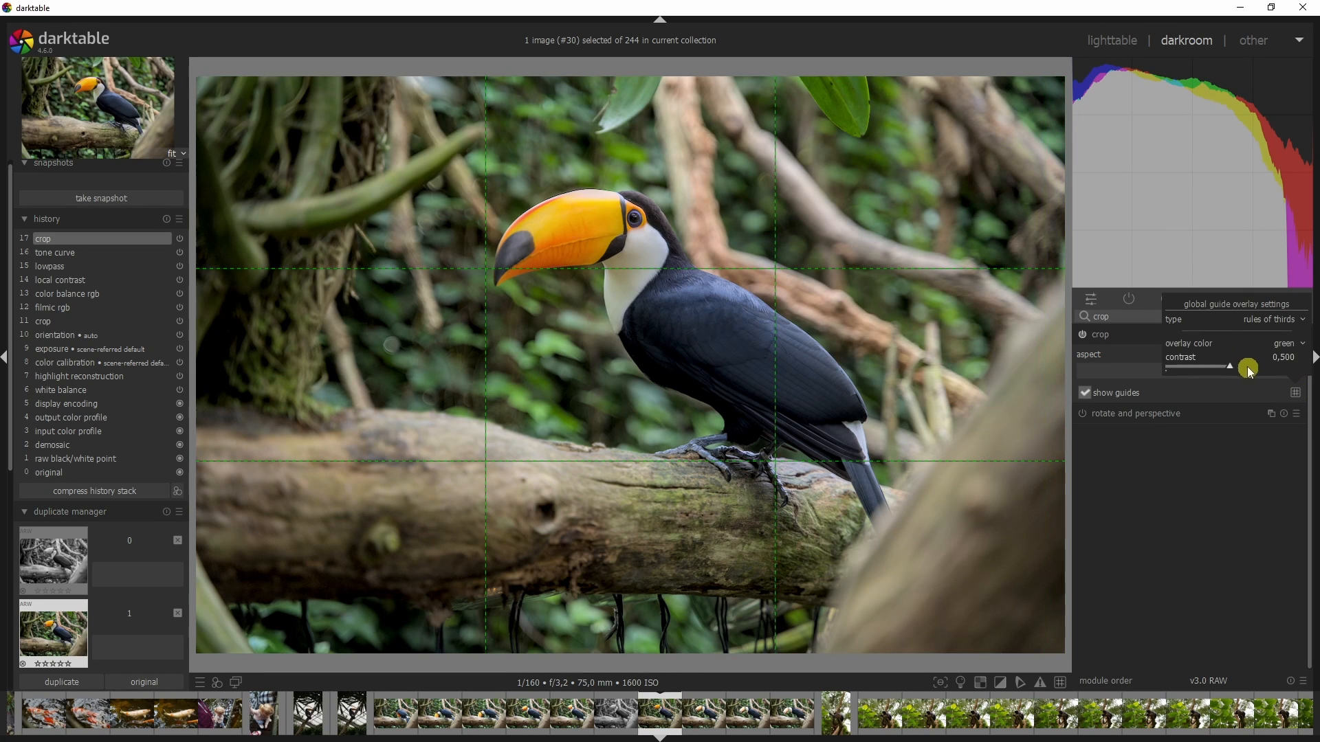
left_click(1296, 347)
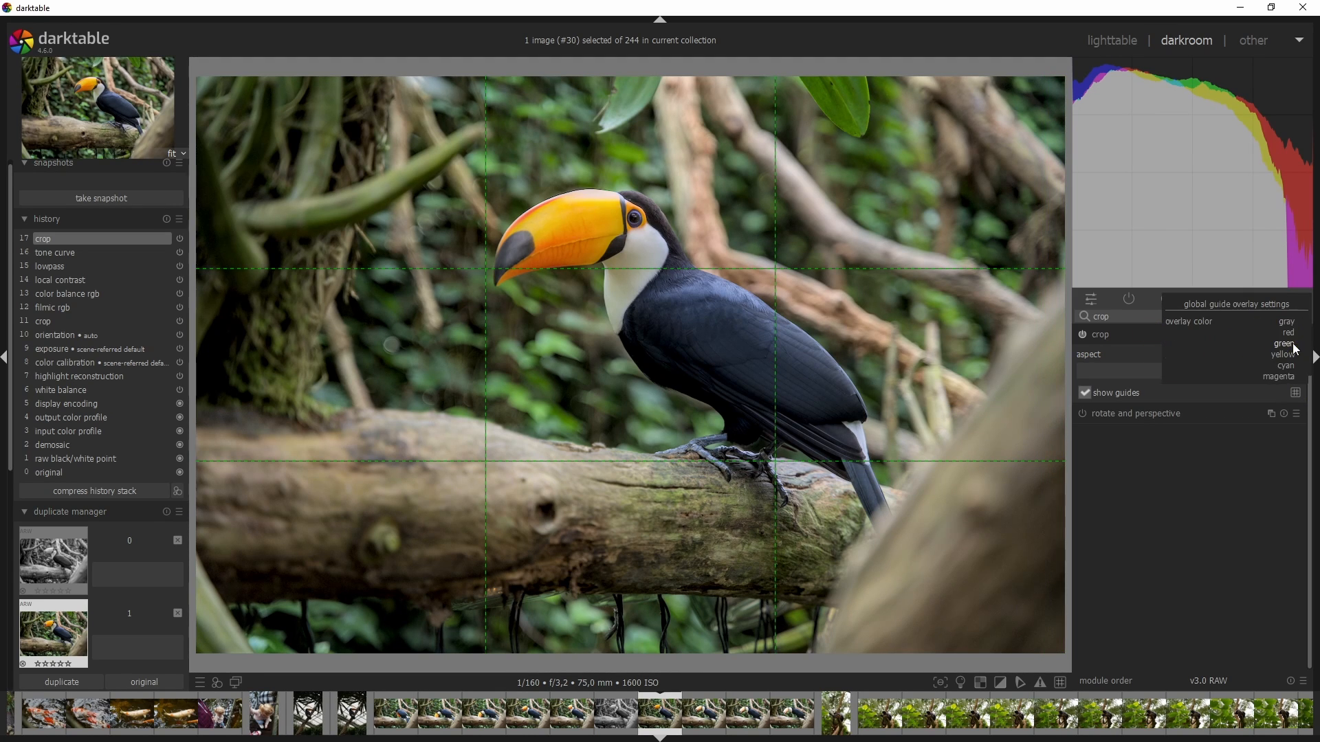
left_click(1289, 332)
left_click(1295, 344)
left_click(1285, 330)
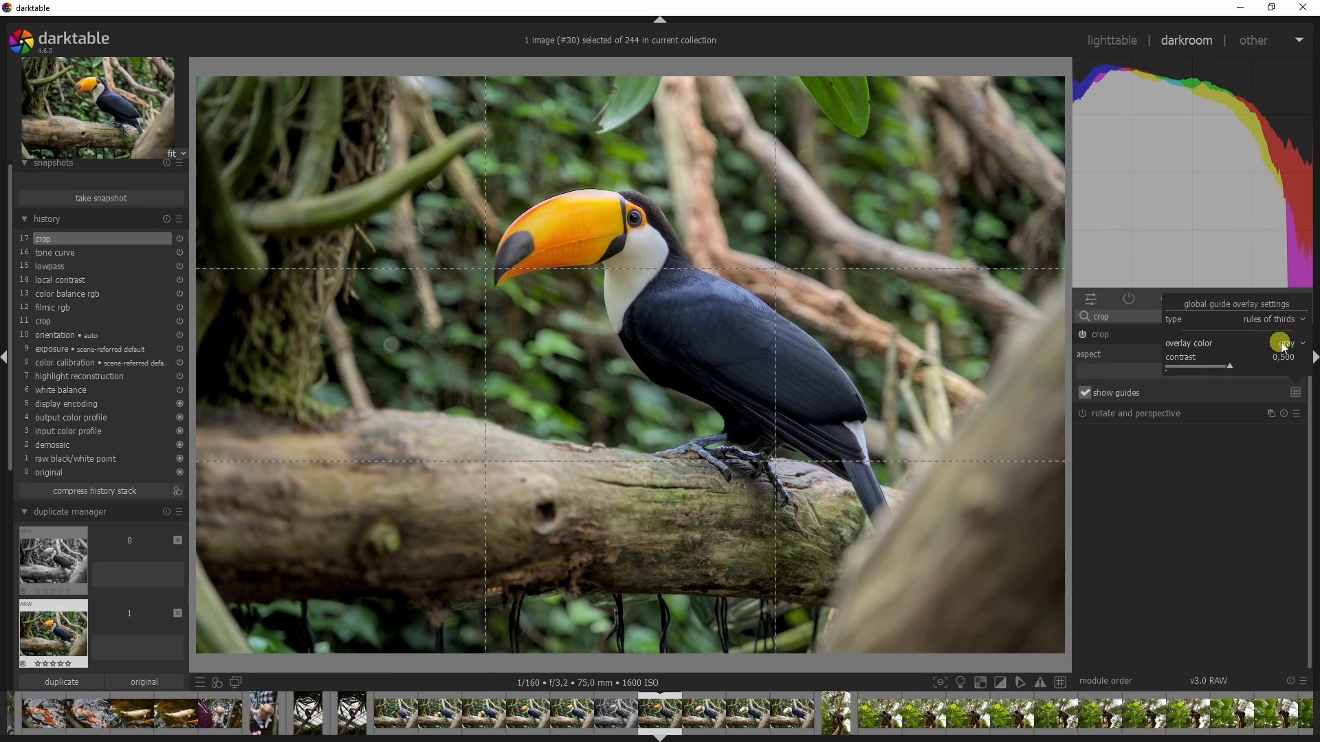
left_click(1293, 343)
left_click(1289, 370)
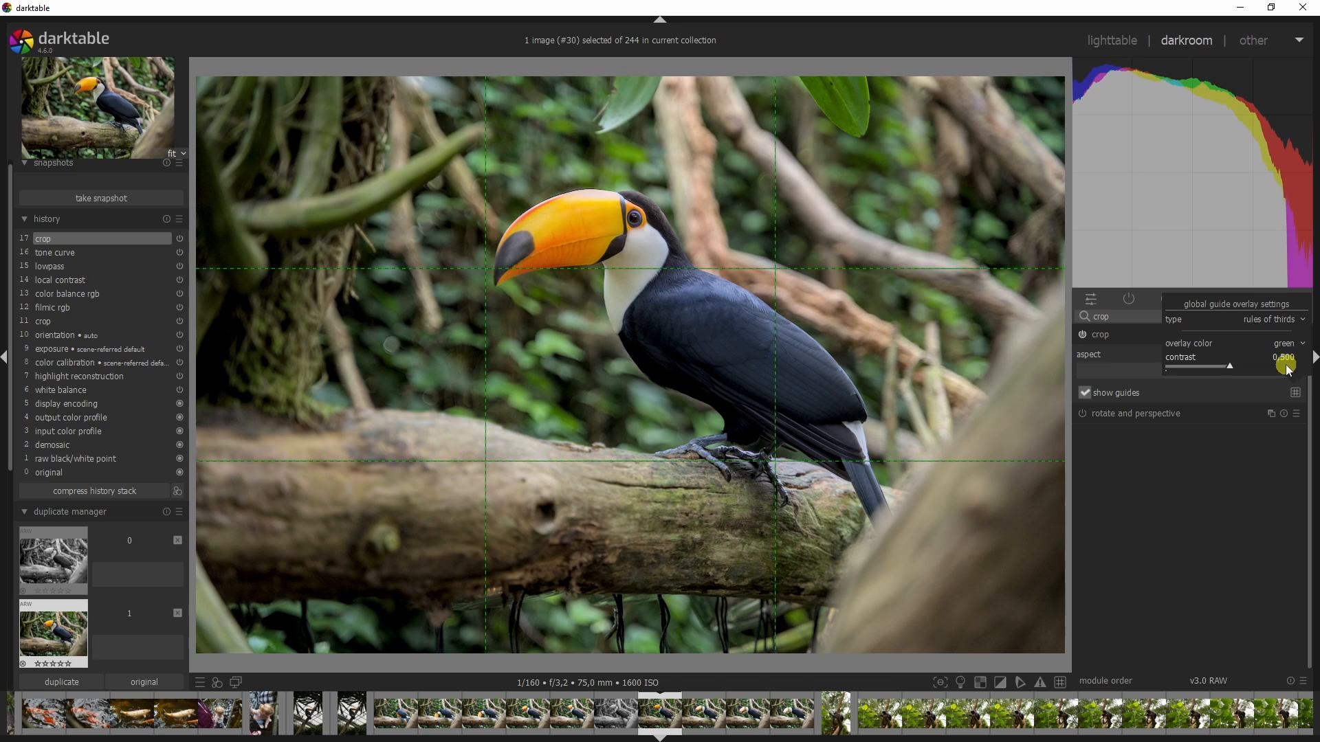
left_click(1285, 343)
left_click(1290, 334)
left_click_drag(1240, 371, 1313, 371)
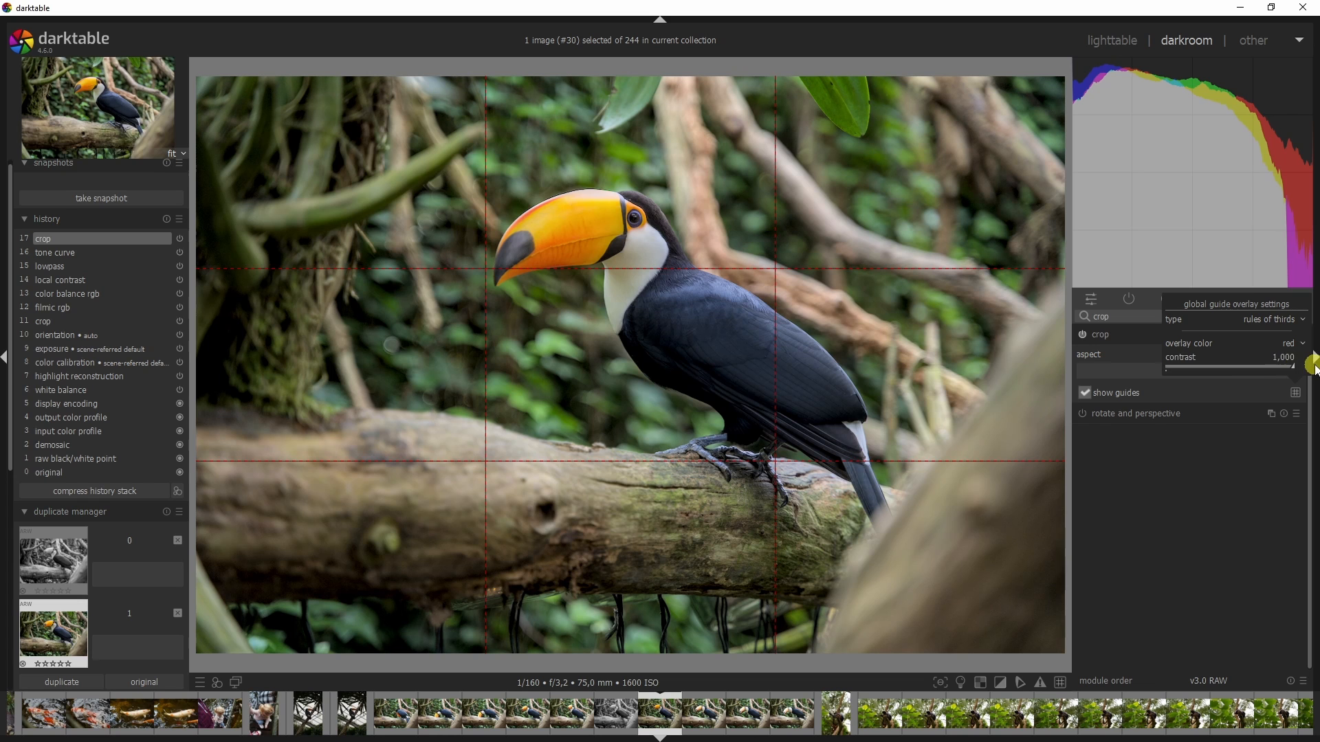
- Look through the available guide overlay types without changing the rules of thirds type, and leave the overlay settings
left_click(1271, 320)
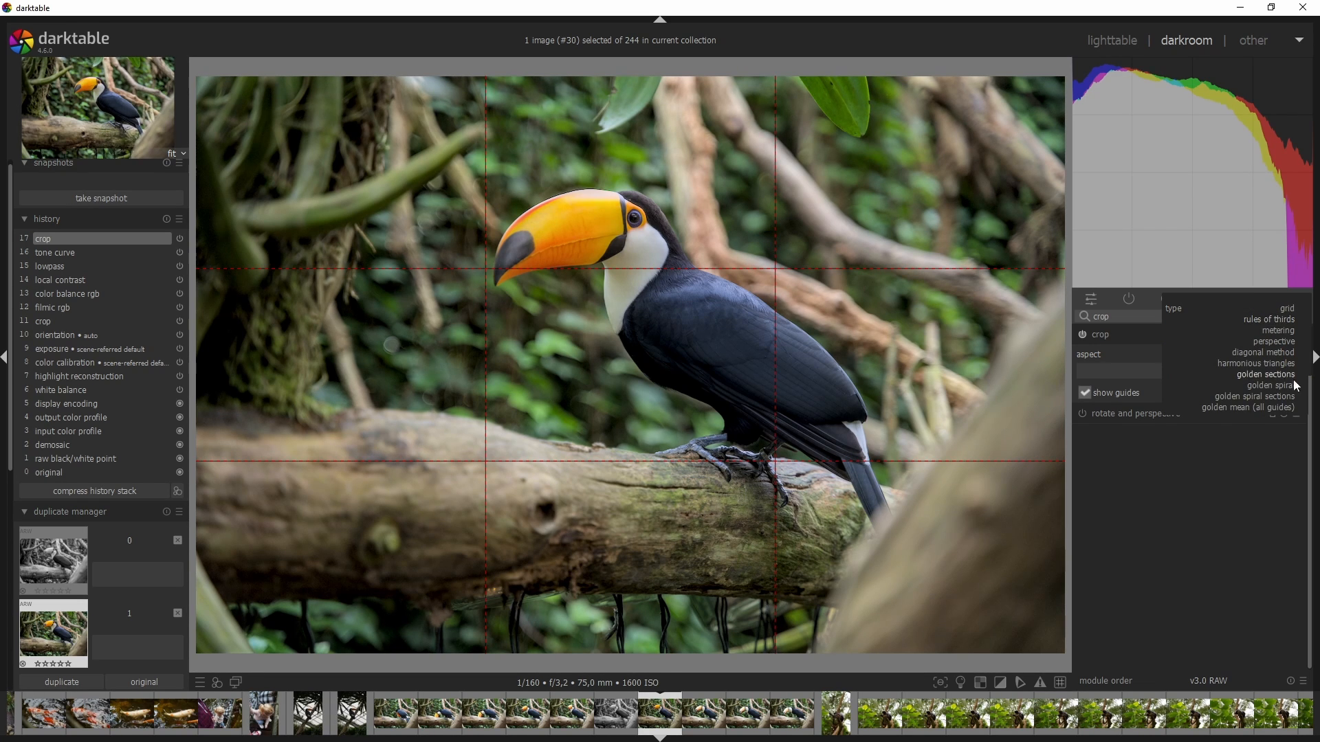
left_click(1147, 346)
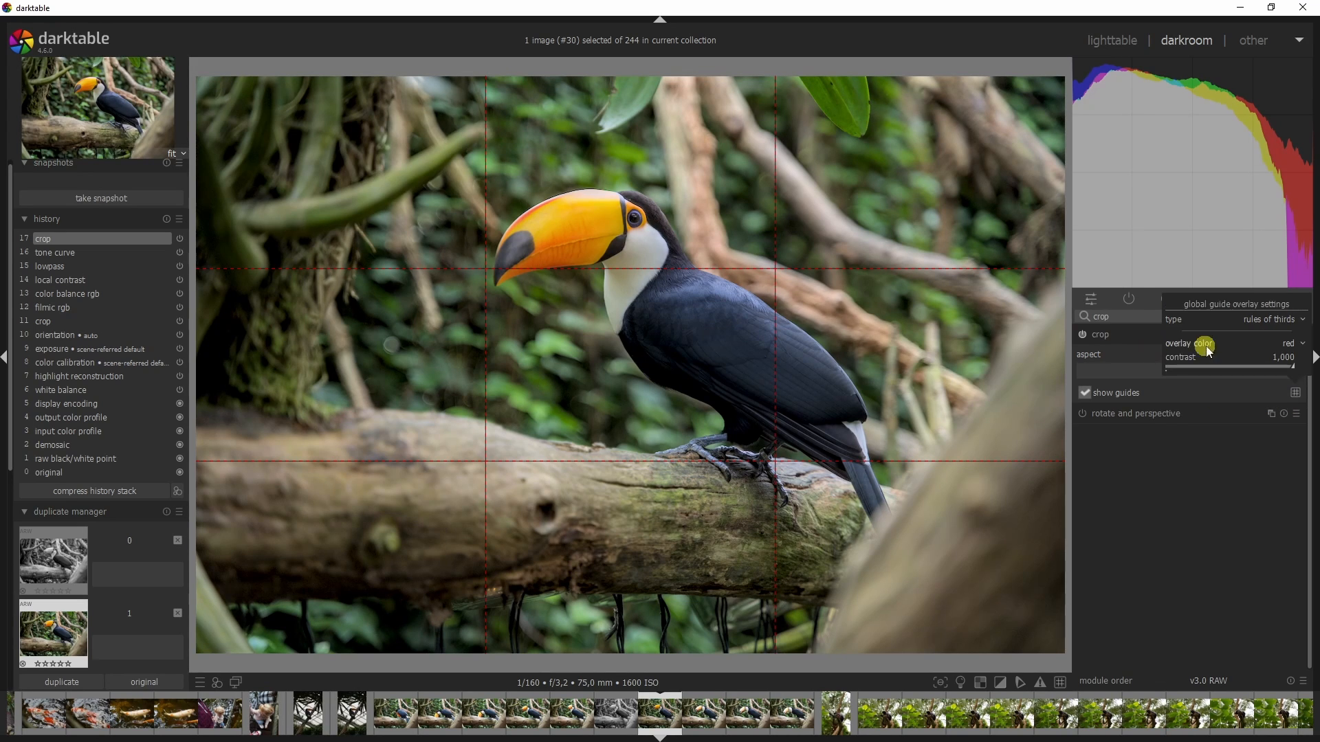
left_click(1229, 476)
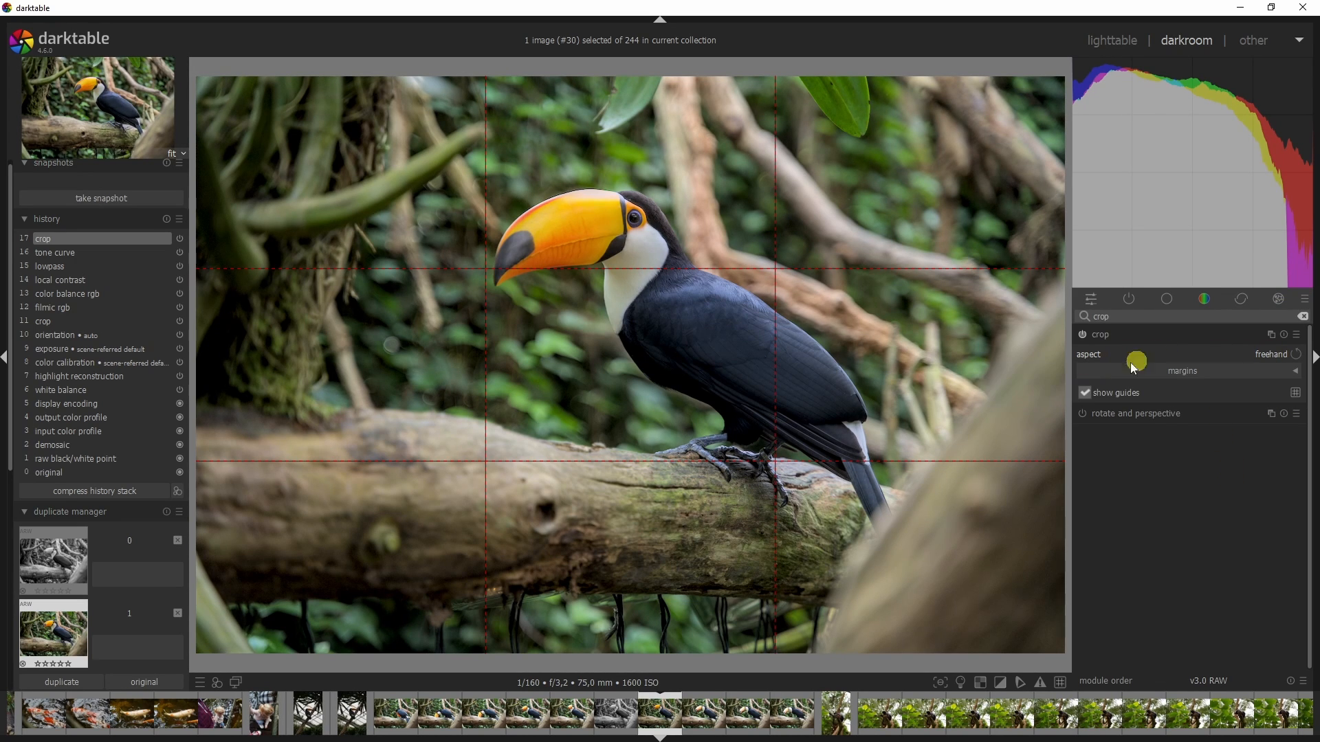
- Crop the photo freehand to a landscape frame around the whole toucan, cutting away the outer branches
left_click_drag(1059, 76, 713, 286)
left_click_drag(386, 522, 618, 337)
left_click_drag(431, 462, 380, 494)
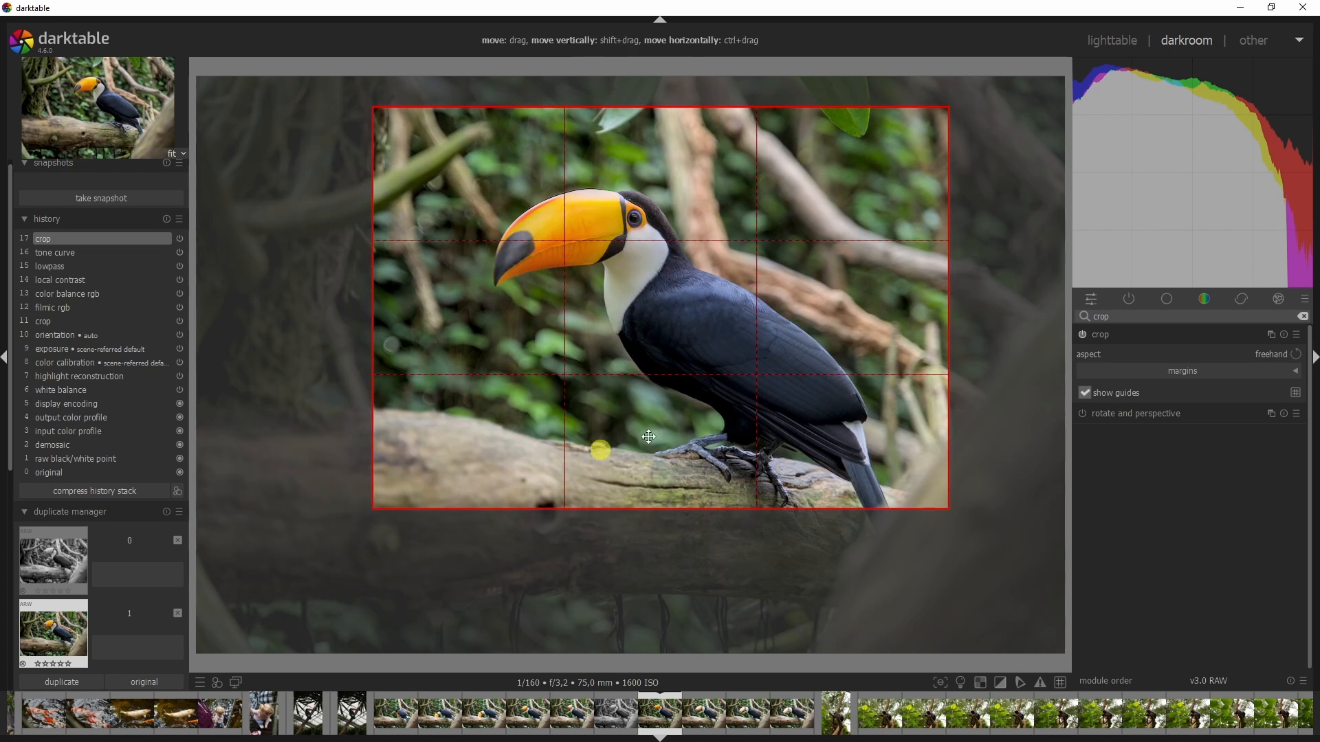
- Set the crop aspect to square 1,00 and shrink and position the frame around the toucan's head
left_click(1277, 357)
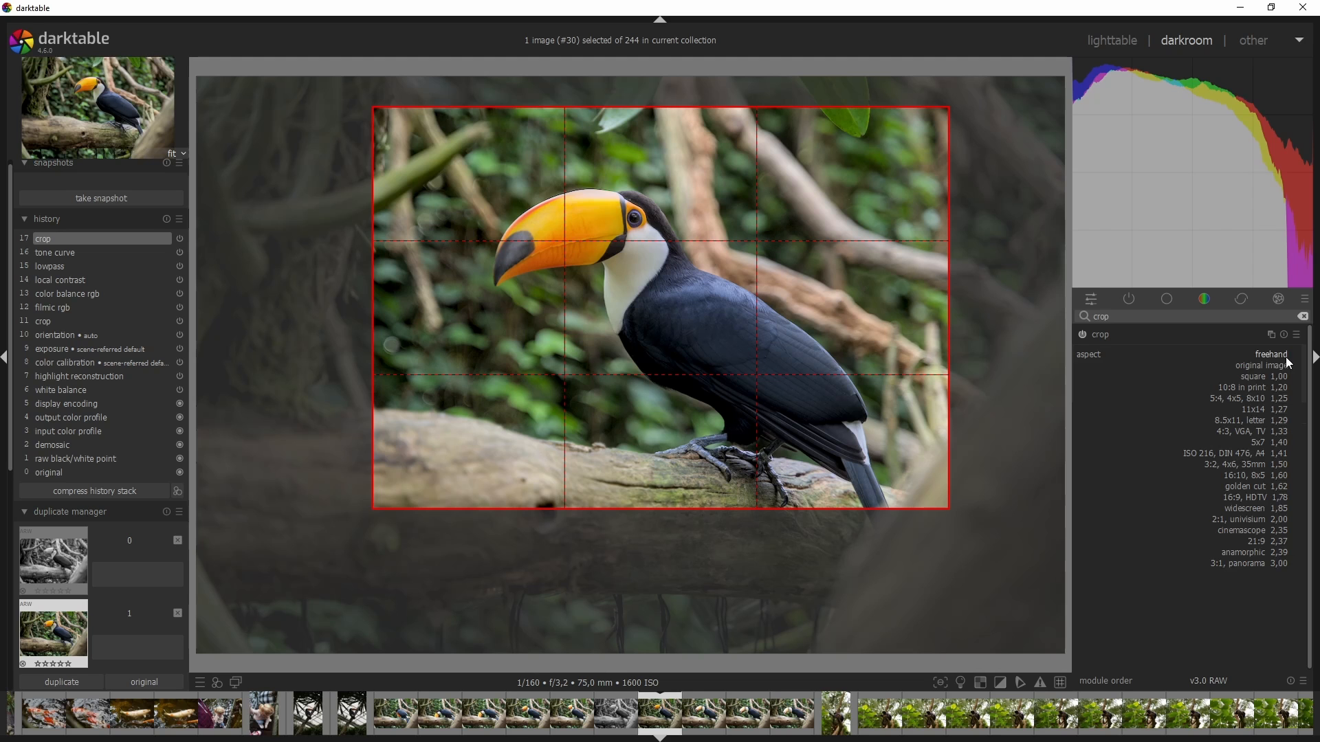
left_click(1249, 378)
left_click_drag(934, 88, 684, 342)
left_click_drag(604, 383, 585, 250)
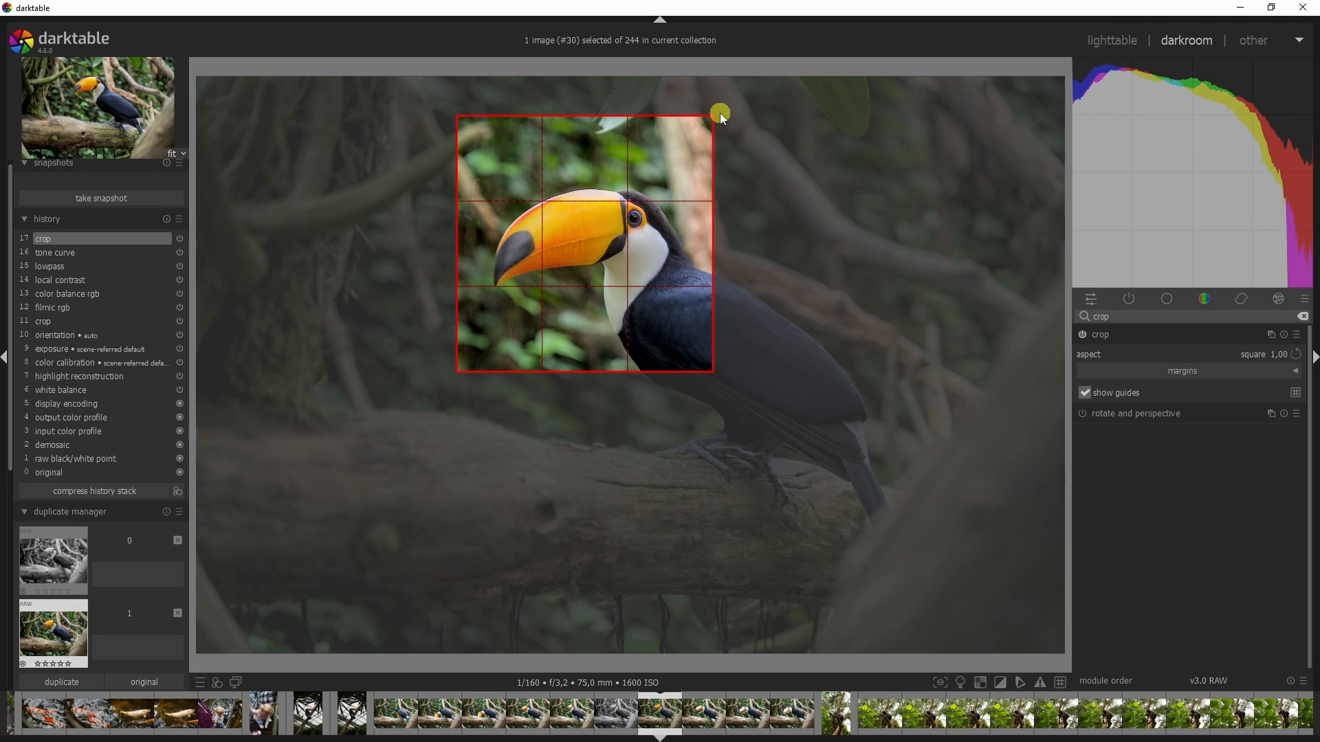
- Set the crop aspect to 16:9, HDTV 1,78 and enlarge the frame to the photo's full width
left_click(1271, 357)
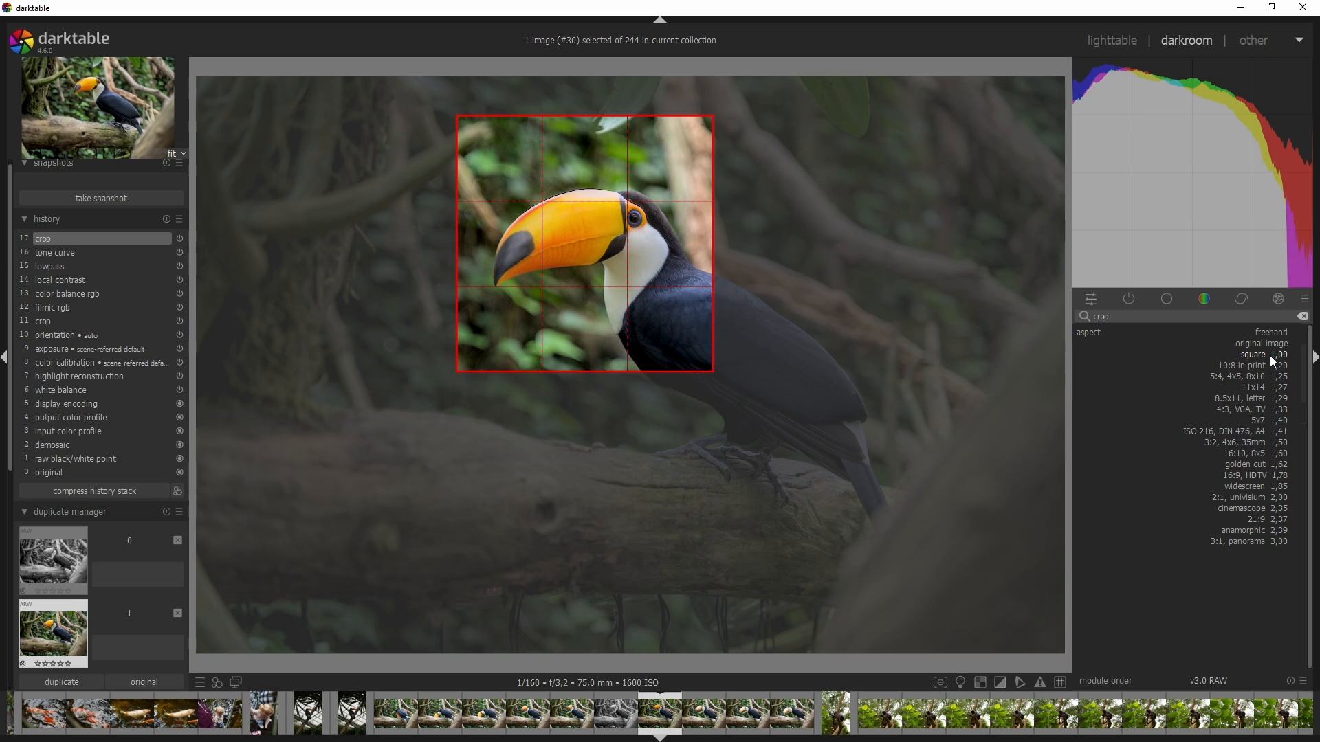
left_click(1248, 476)
left_click_drag(710, 175, 914, 103)
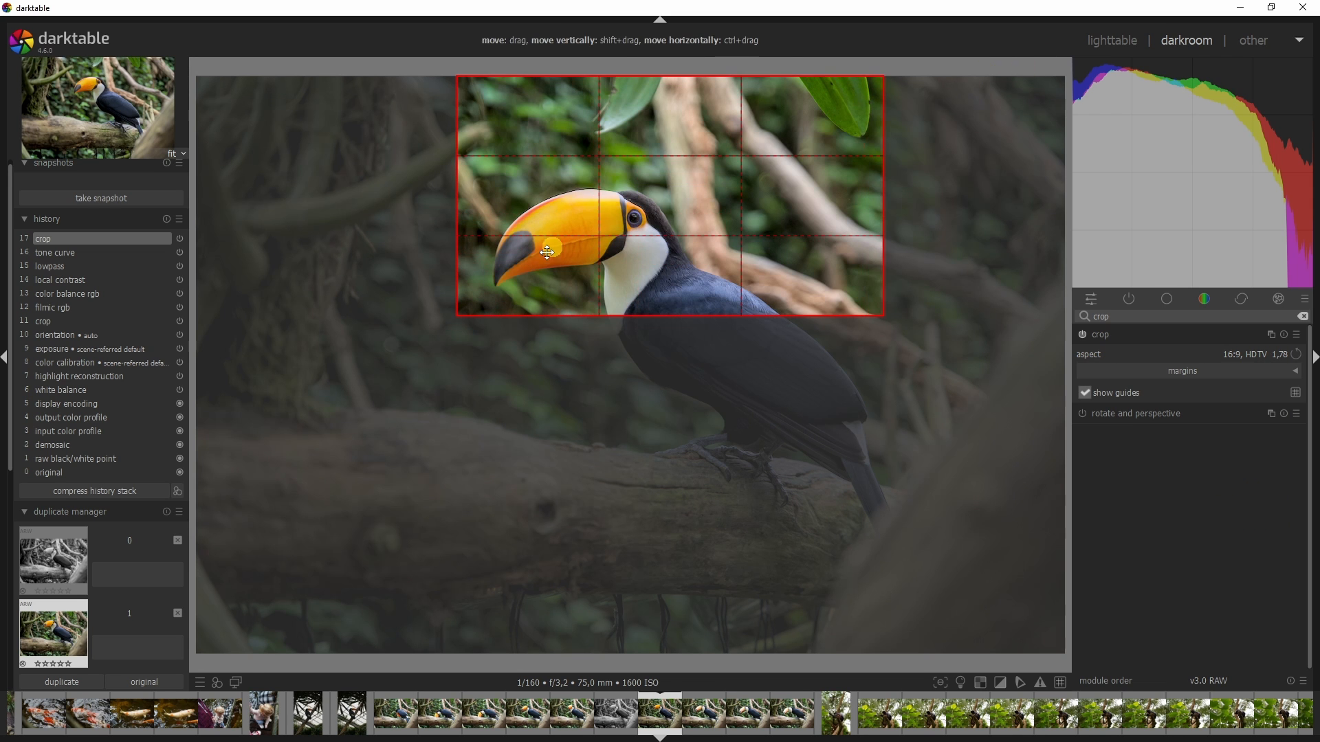
mouse_move(463, 302)
left_mouse_down()
mouse_move(298, 436)
mouse_move(212, 451)
mouse_move(670, 440)
mouse_move(659, 280)
mouse_move(471, 279)
mouse_move(453, 316)
mouse_move(474, 299)
left_mouse_up()
left_click_drag(861, 98, 1056, 64)
left_click_drag(885, 457, 1034, 594)
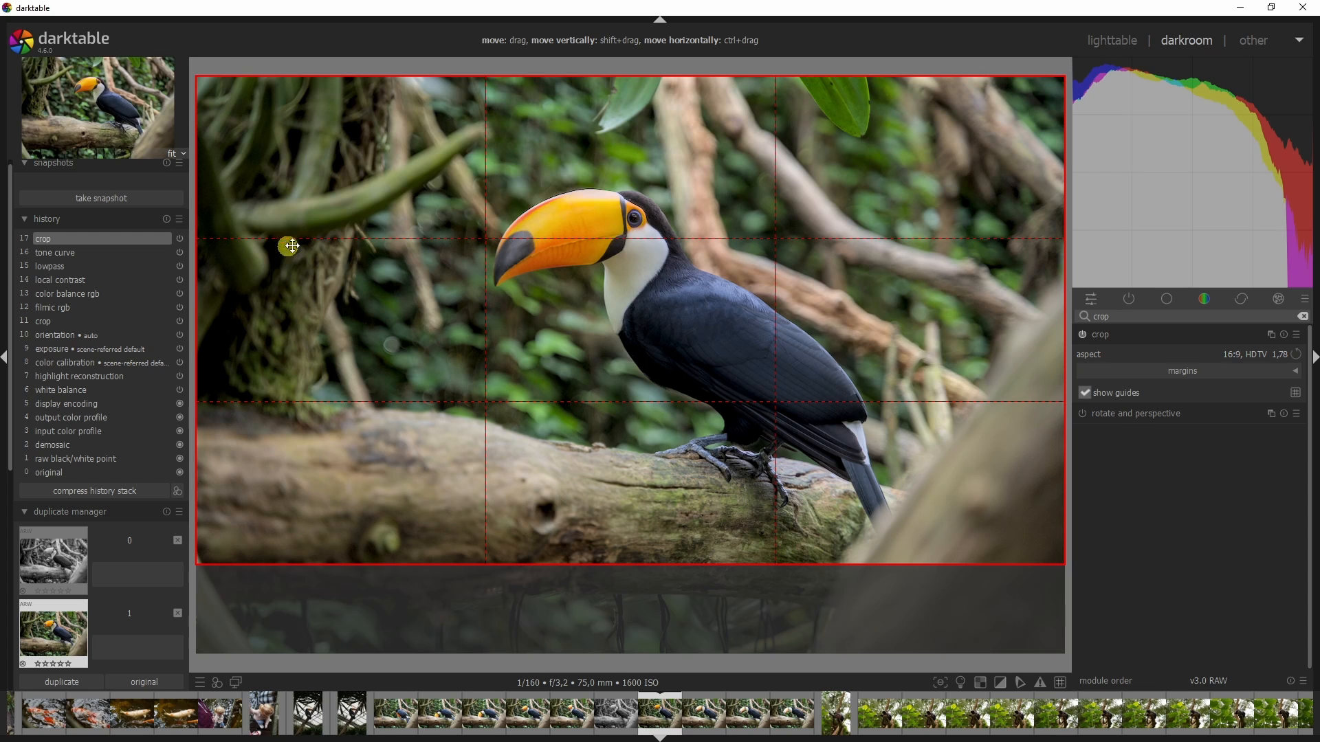
- Shrink the 16:9 crop, place the toucan's eye on the upper-right thirds intersection, and preview the cropped photo
left_click_drag(1046, 88, 718, 155)
left_click_drag(654, 332, 677, 282)
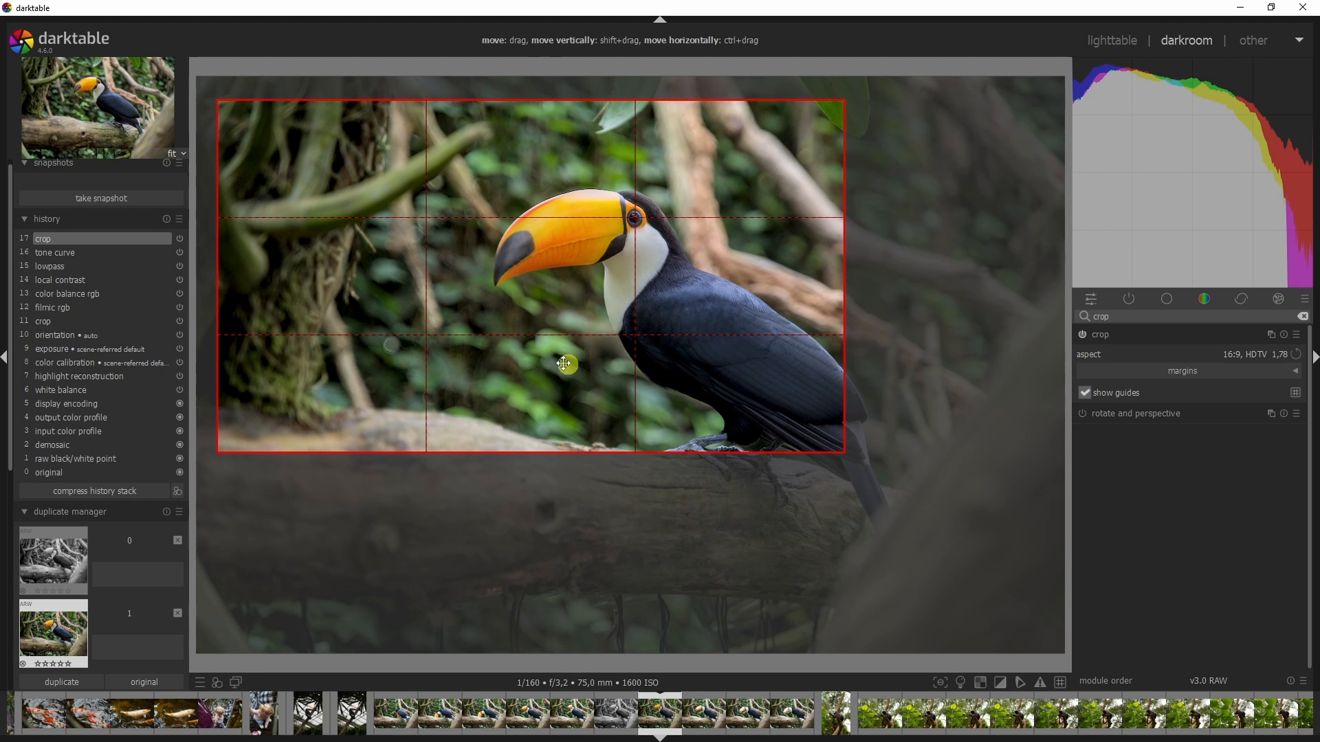
left_click_drag(359, 257, 578, 272)
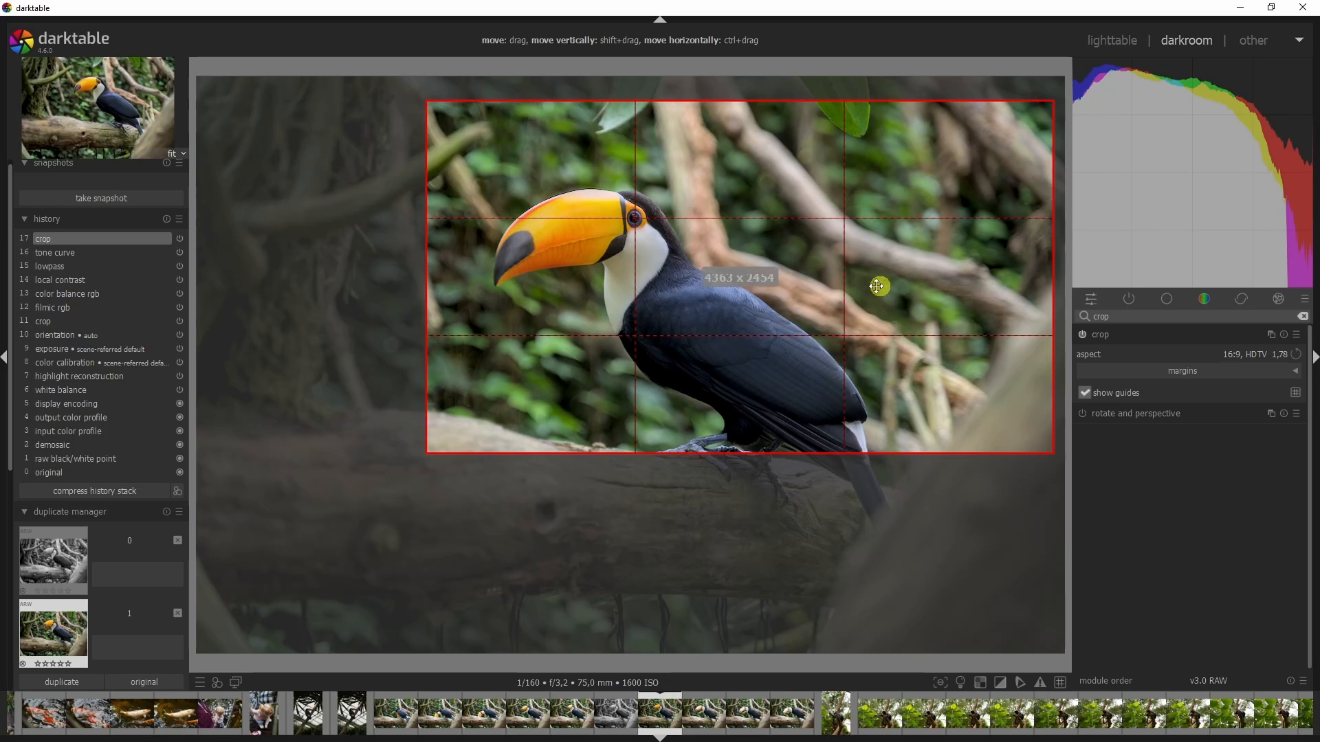
left_click_drag(878, 286, 670, 286)
left_click(1152, 337)
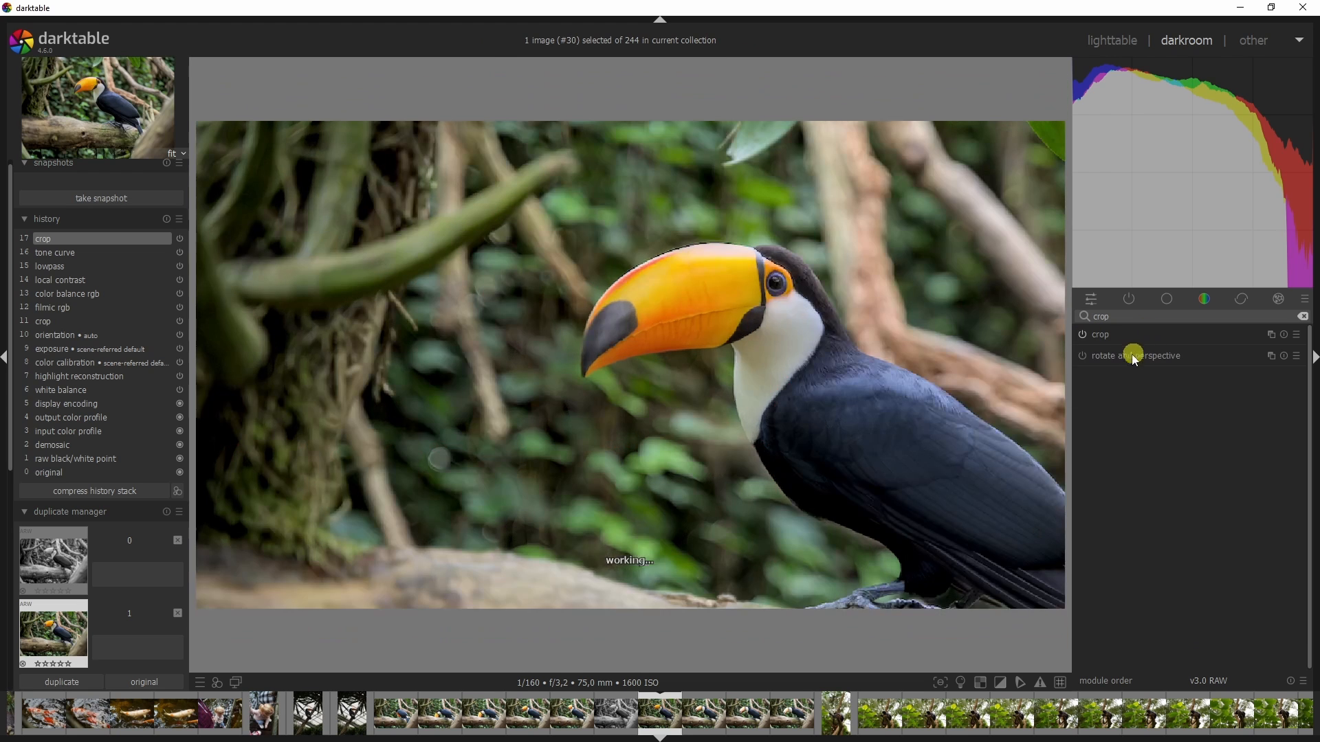
- Shift the 16:9 crop so the toucan's eye meets the upper-left thirds intersection, and preview the result
left_click(1163, 339)
left_click_drag(526, 345, 712, 313)
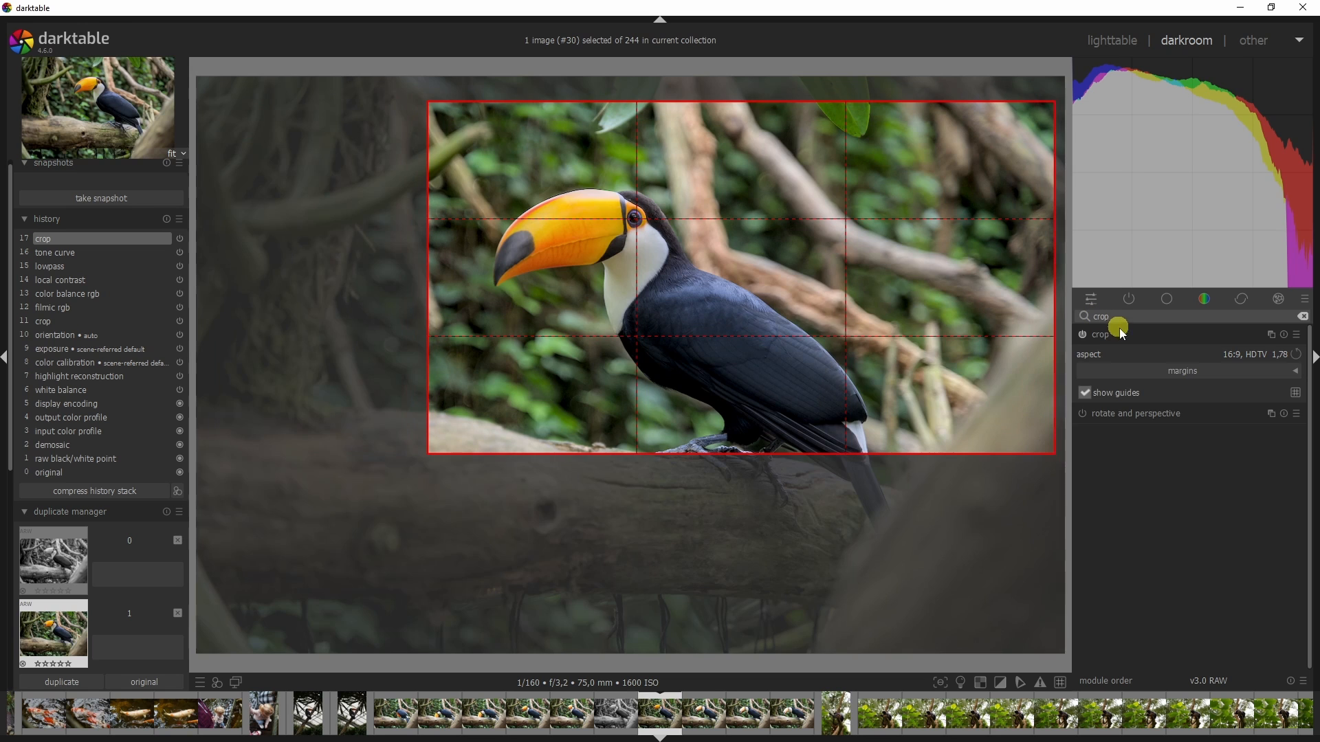
left_click(1120, 333)
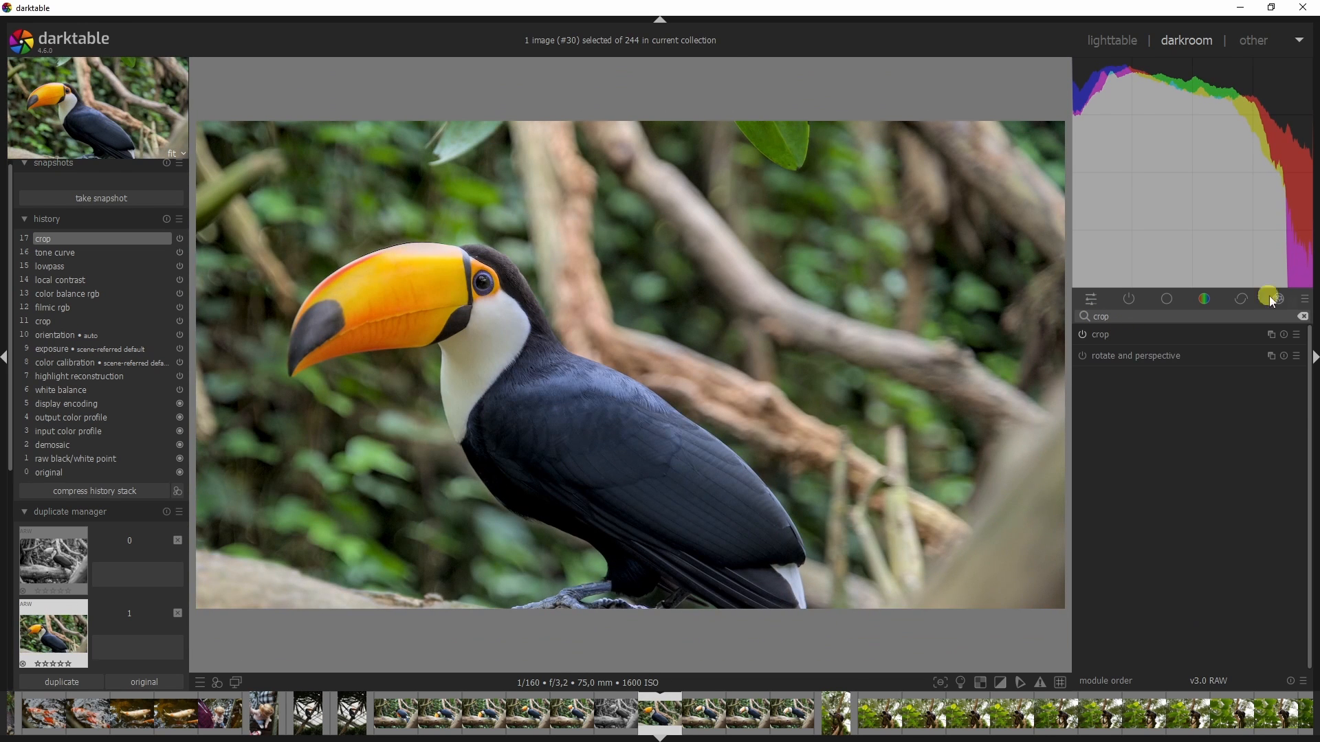
- Shift the 16:9 crop back so the toucan's eye meets the upper-right thirds intersection, and preview the result
left_click(1184, 335)
left_click_drag(746, 306, 541, 312)
left_click(1166, 335)
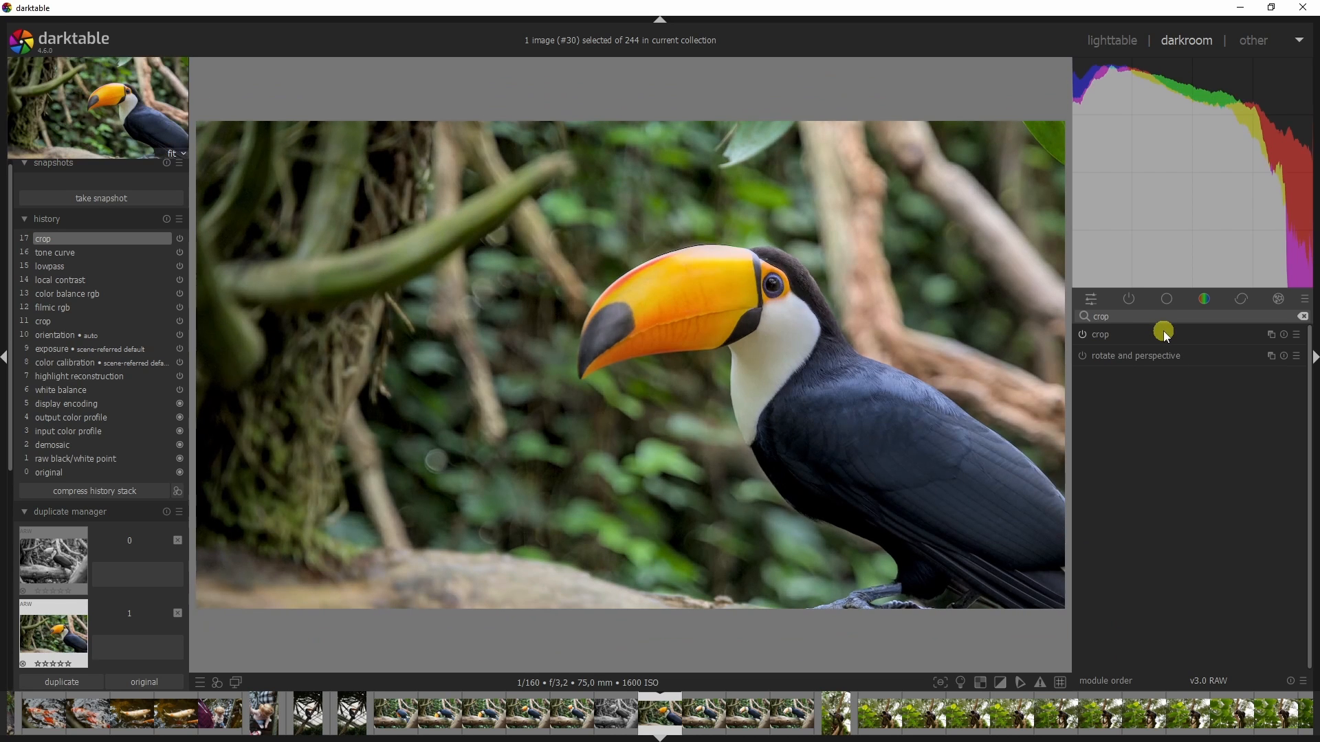
- Set the crop aspect to anamorphic 2,39, enlarge and raise the frame over the toucan, and preview the result
left_click(1161, 337)
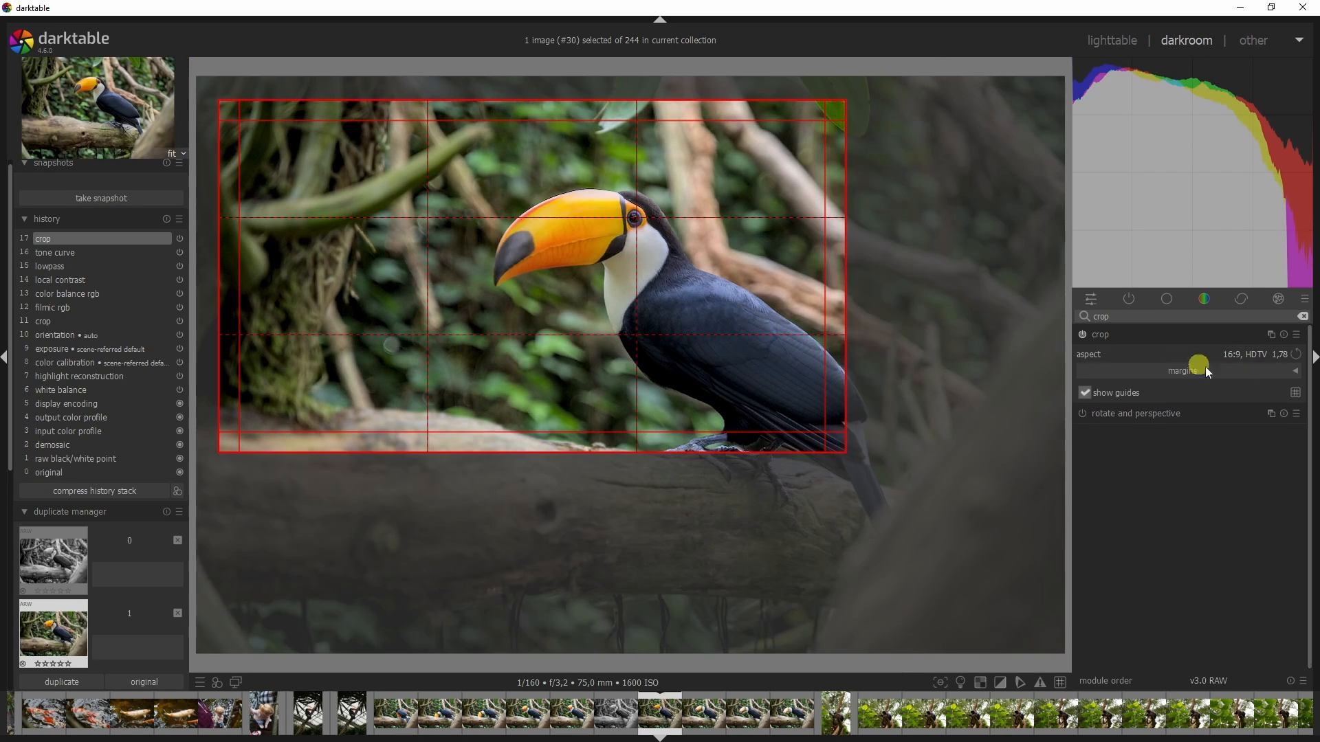
left_click(1270, 356)
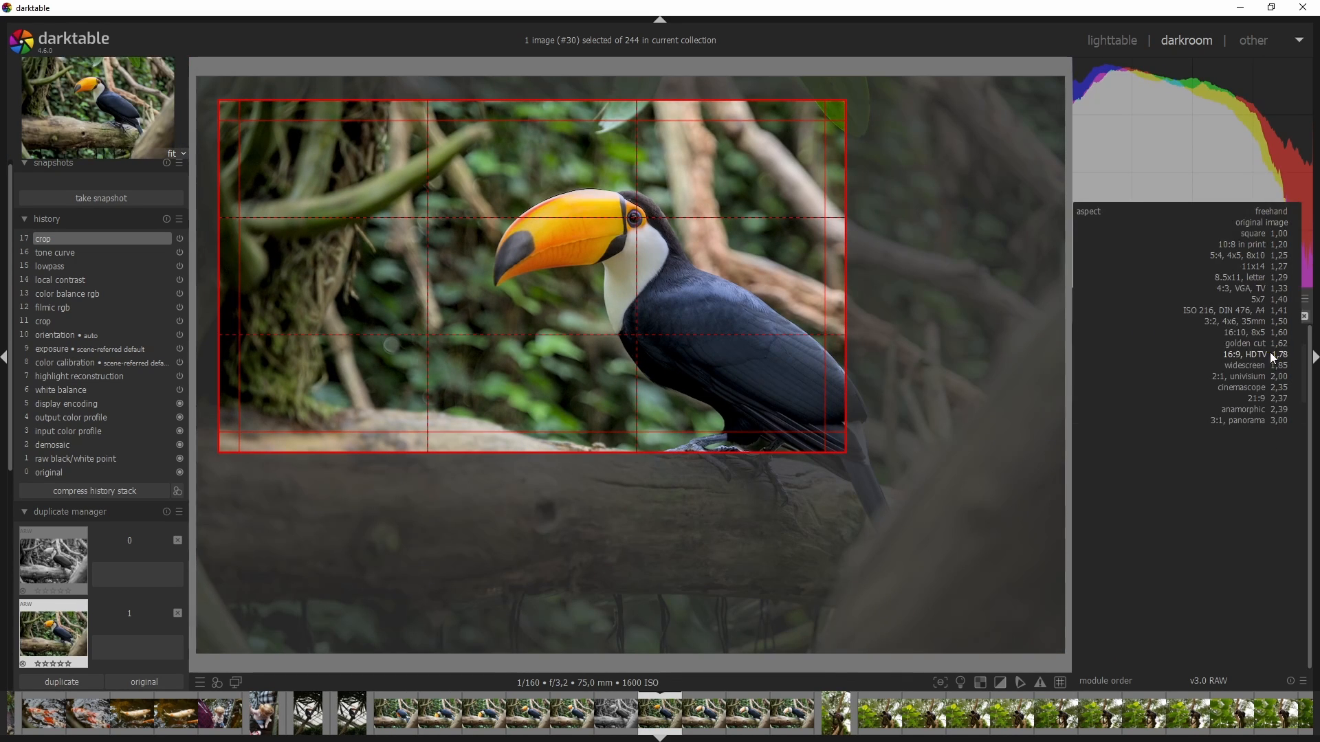
left_click(1246, 411)
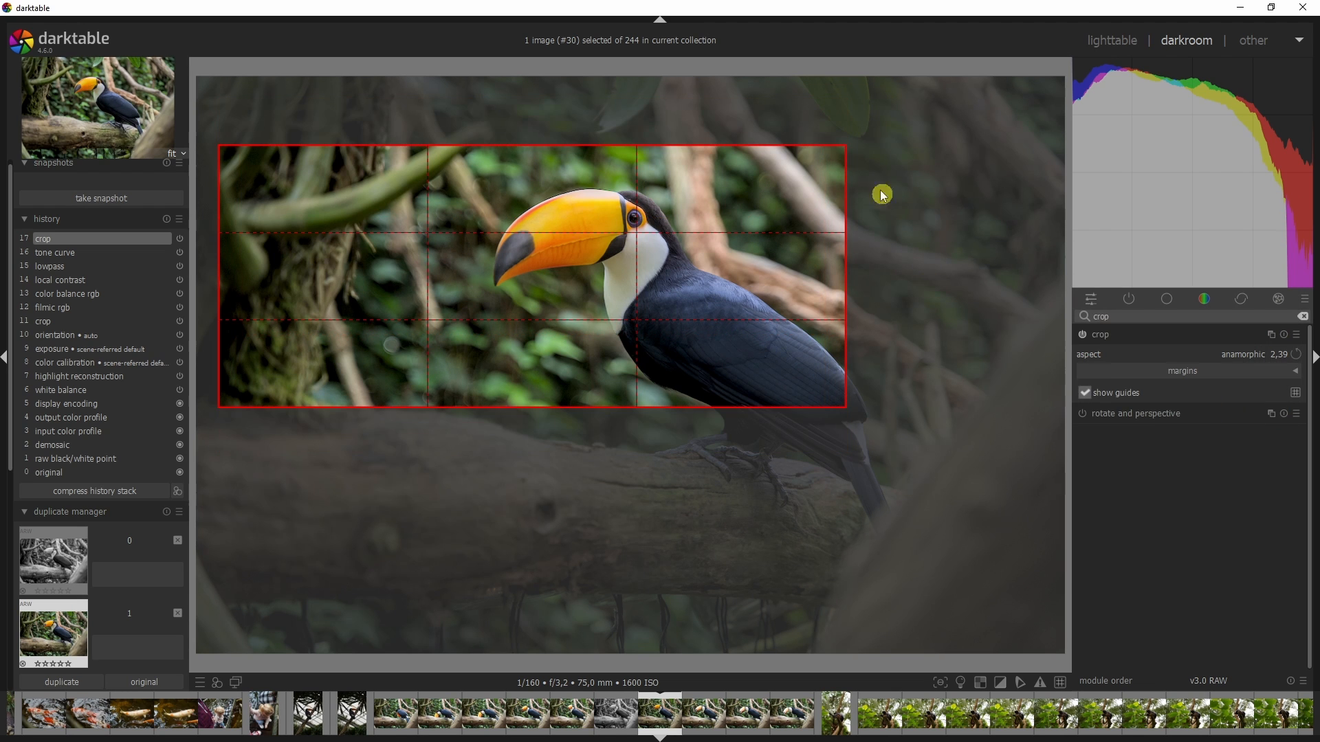
left_click_drag(829, 154, 918, 150)
left_click_drag(601, 313, 656, 253)
left_click(1230, 337)
- Set the crop aspect back to freehand and extend the frame to cover the entire photo
left_click(1231, 337)
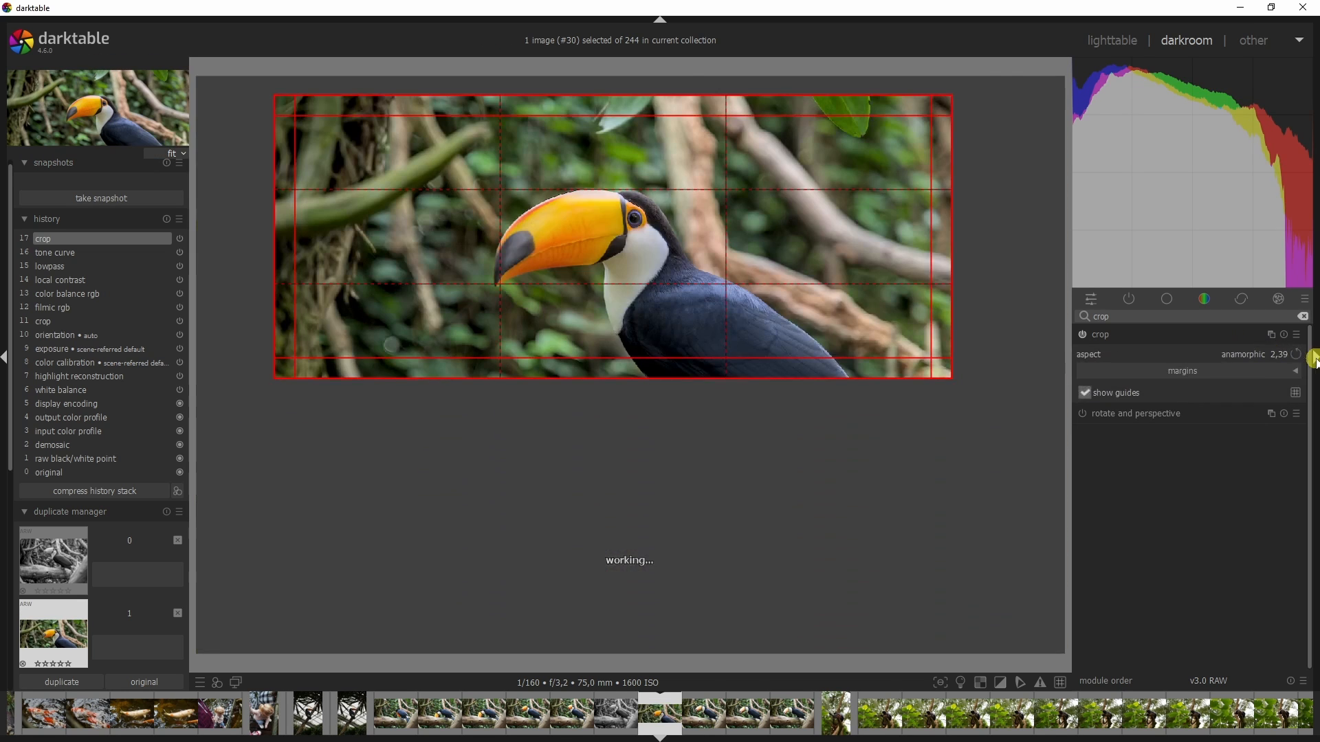
left_click(1270, 355)
left_click(1271, 159)
mouse_move(952, 96)
left_mouse_down()
mouse_move(822, 147)
mouse_move(1068, 77)
left_mouse_up()
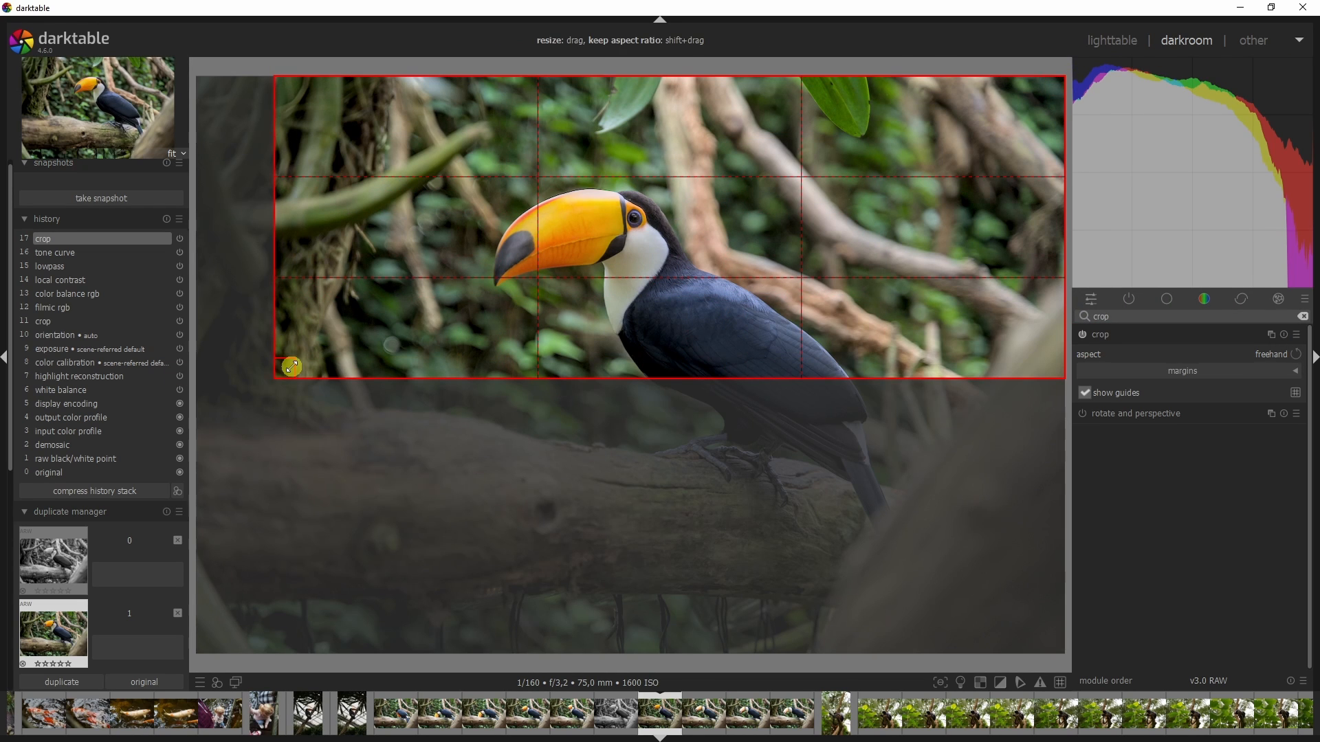
left_click_drag(291, 365, 171, 696)
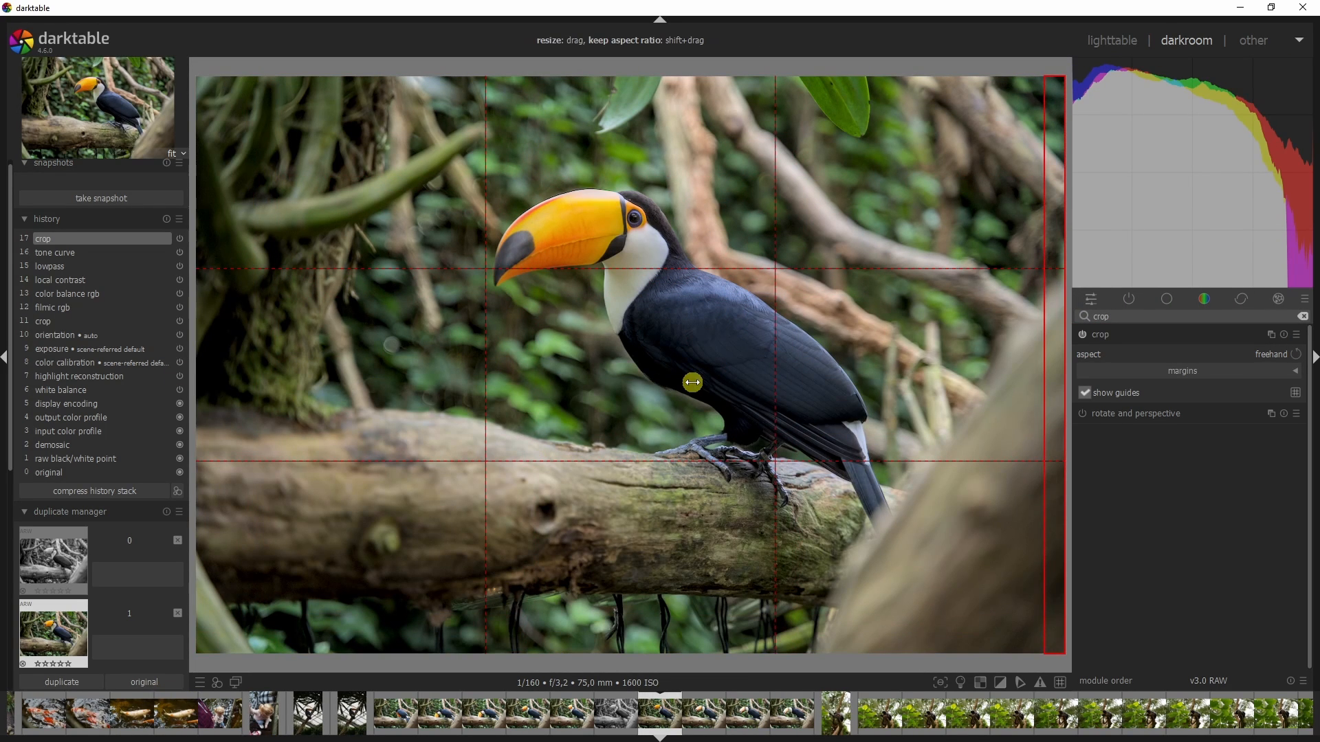
- Set the crop margins to left 14,75%, right 10,07%, top 18,36% and bottom 14,62%
left_click(1193, 377)
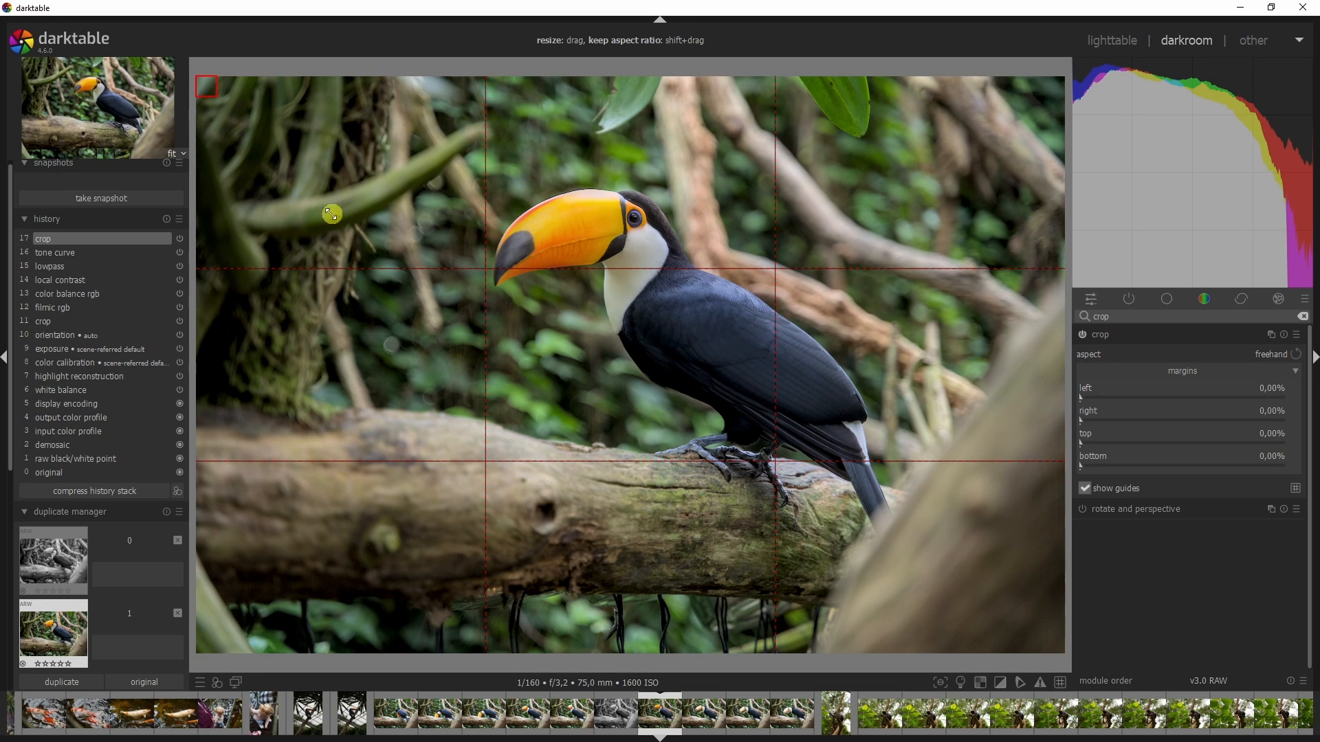
left_click_drag(1084, 400, 1131, 442)
left_click_drag(1090, 468, 1123, 470)
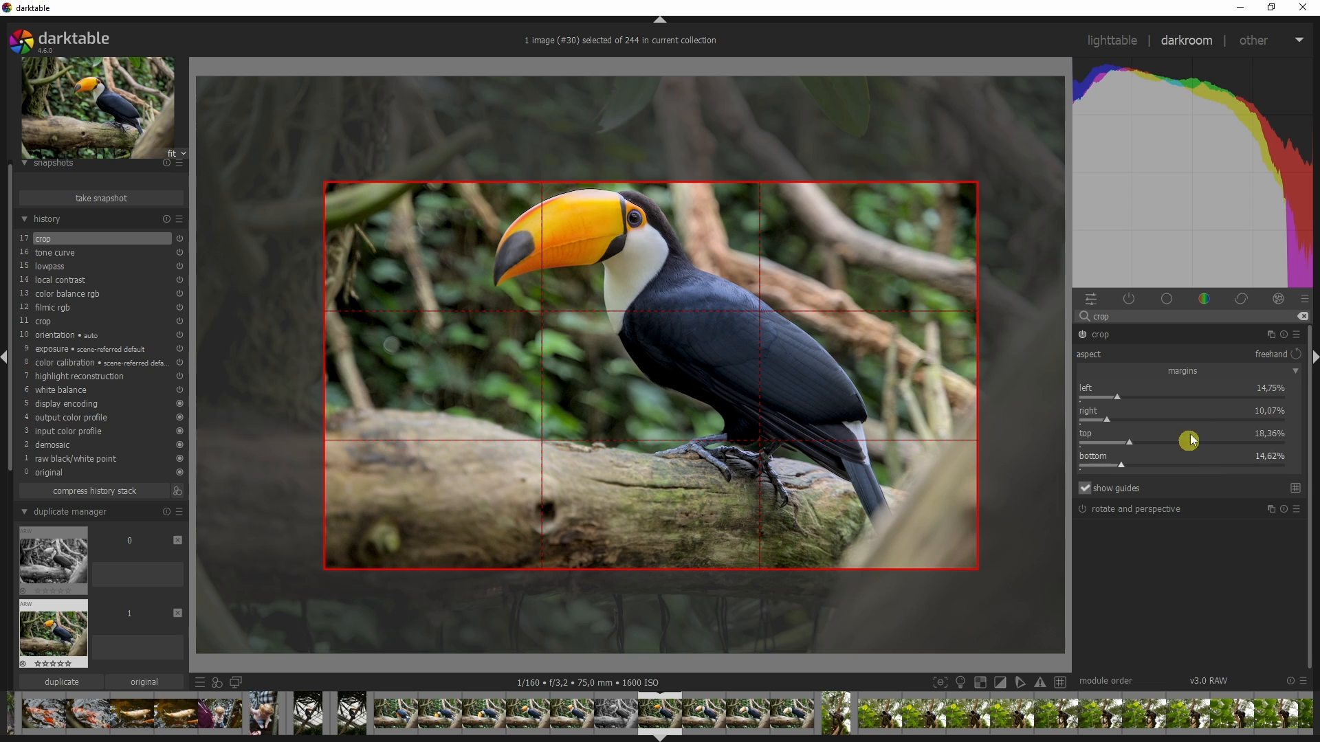
- Fine-tune the top crop margin to 18,96% and move the whole crop frame upward over the toucan
right_click(1270, 436)
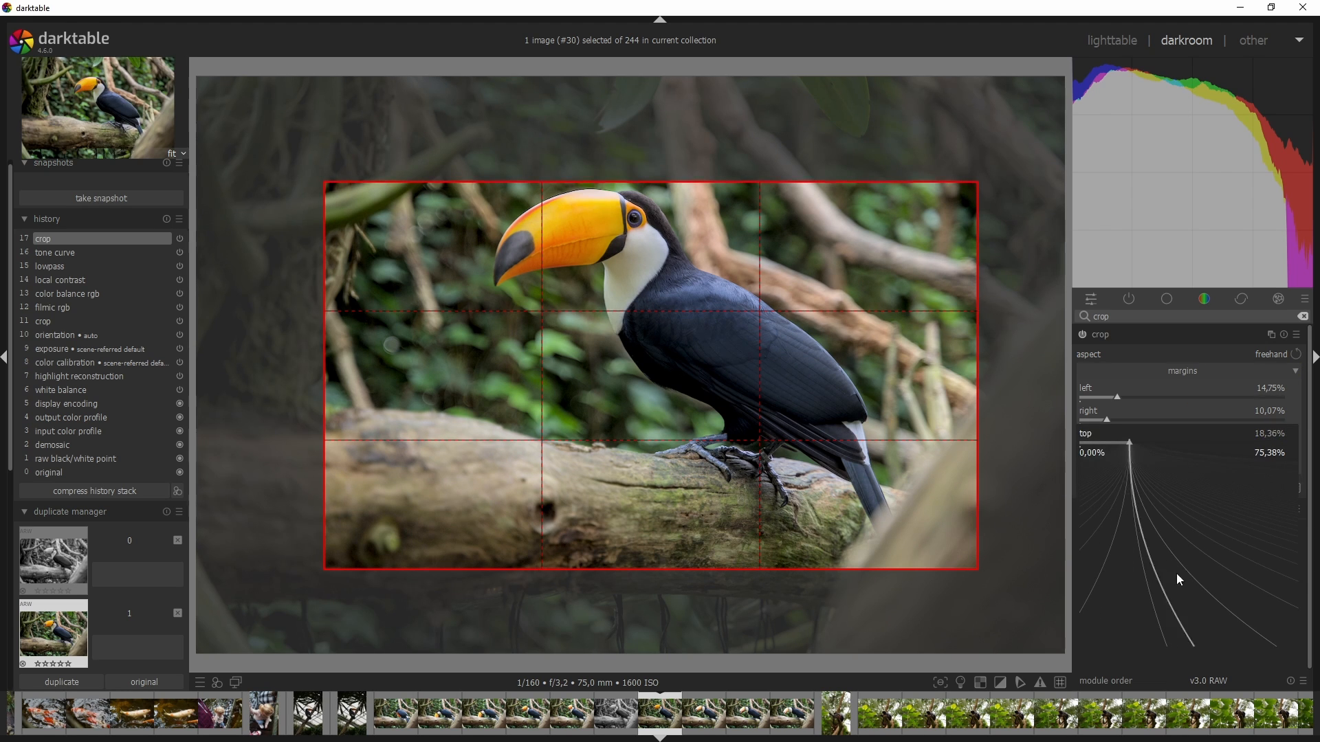
left_click(1217, 495)
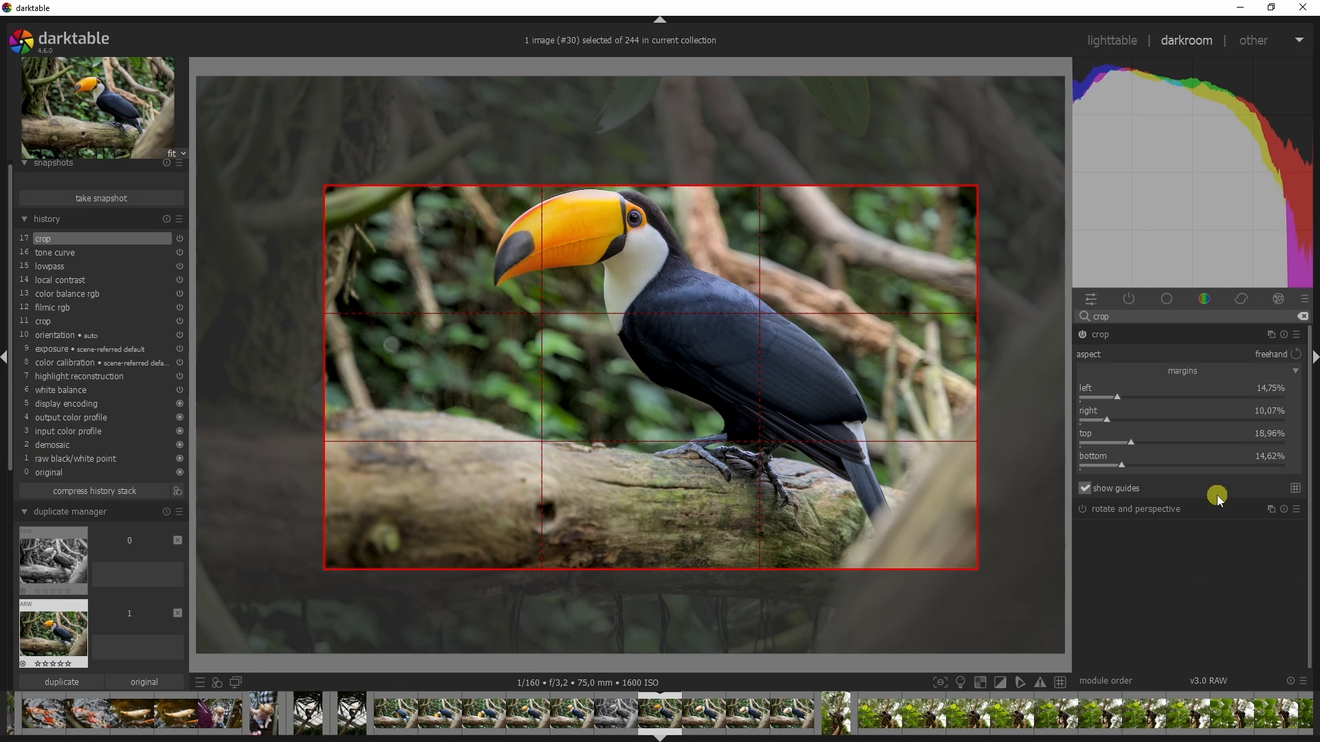
left_click_drag(661, 440, 638, 346)
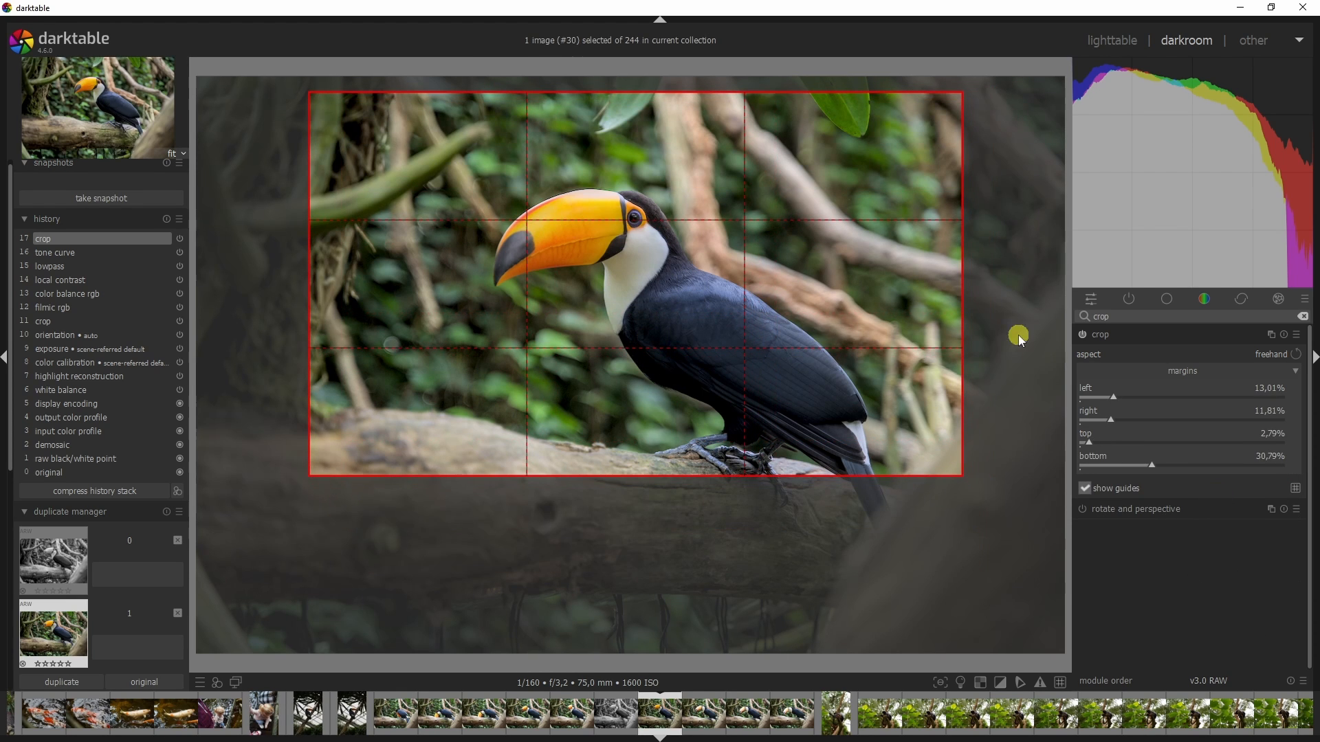
- Set the crop aspect to square 1,00 and increase the left margin to 37,13%
left_click(1282, 358)
left_click(1278, 377)
left_click_drag(1120, 398, 1178, 418)
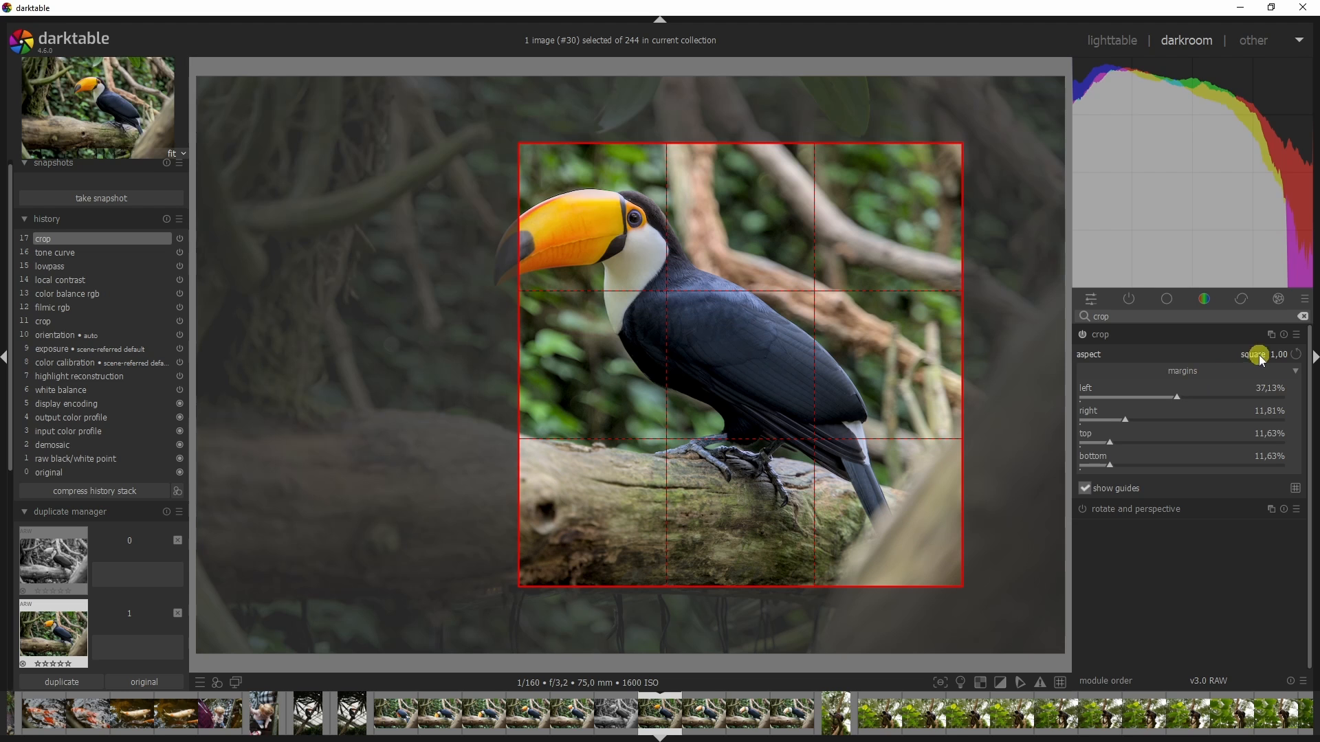
- Return the crop aspect to freehand and reset the crop module to its default full-image frame
left_click(1241, 367)
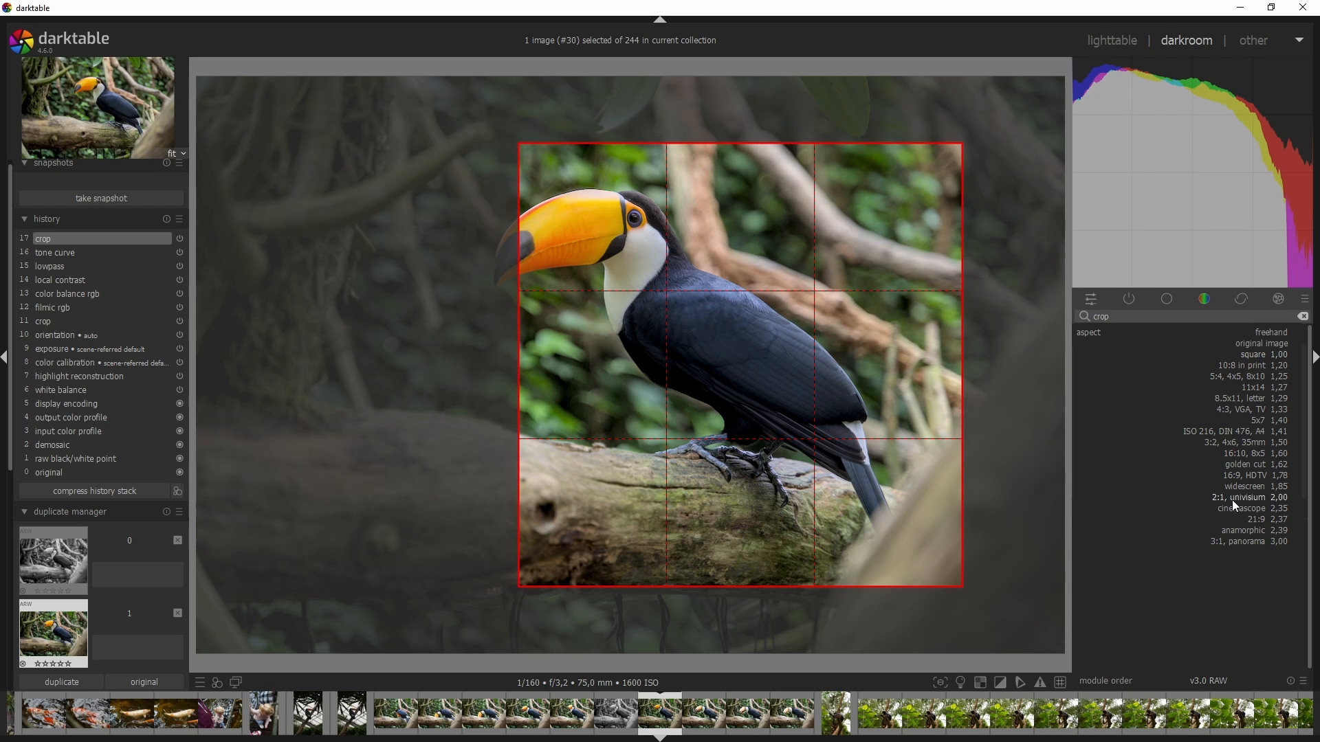
left_click(1259, 332)
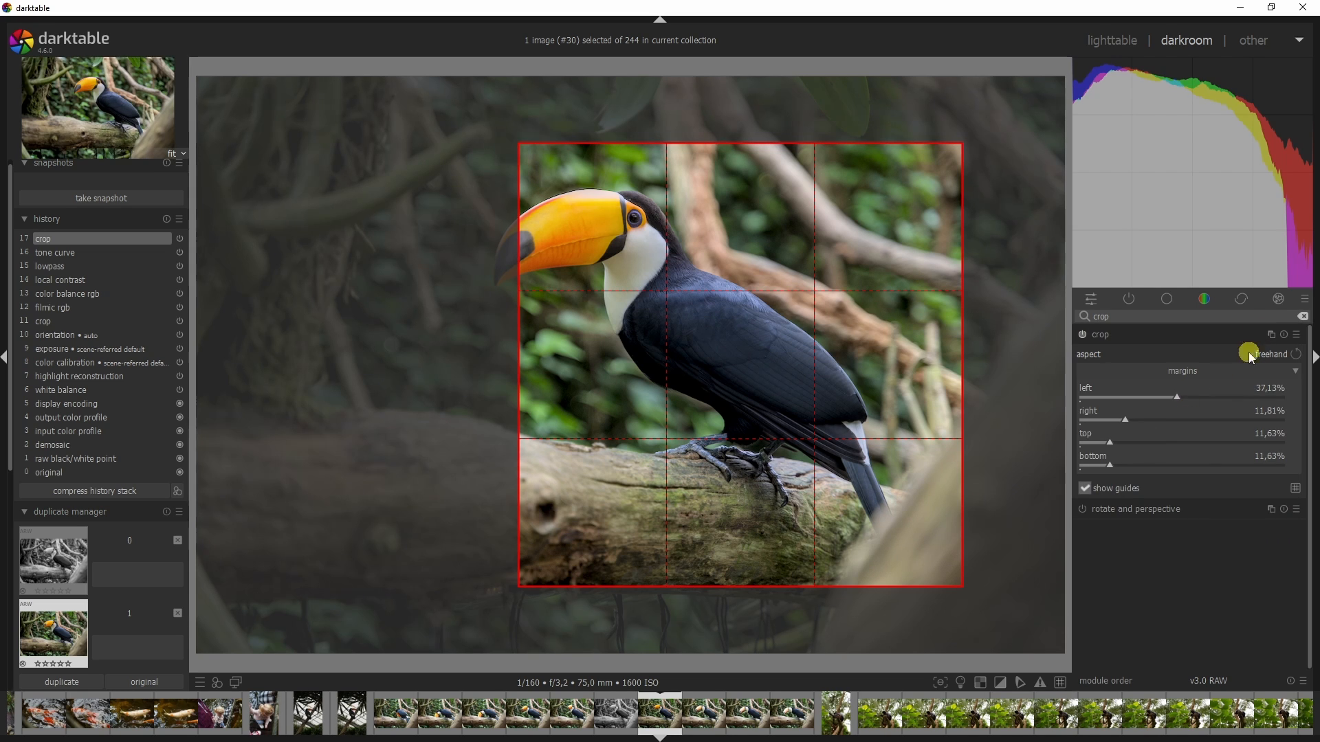
left_click(1285, 335)
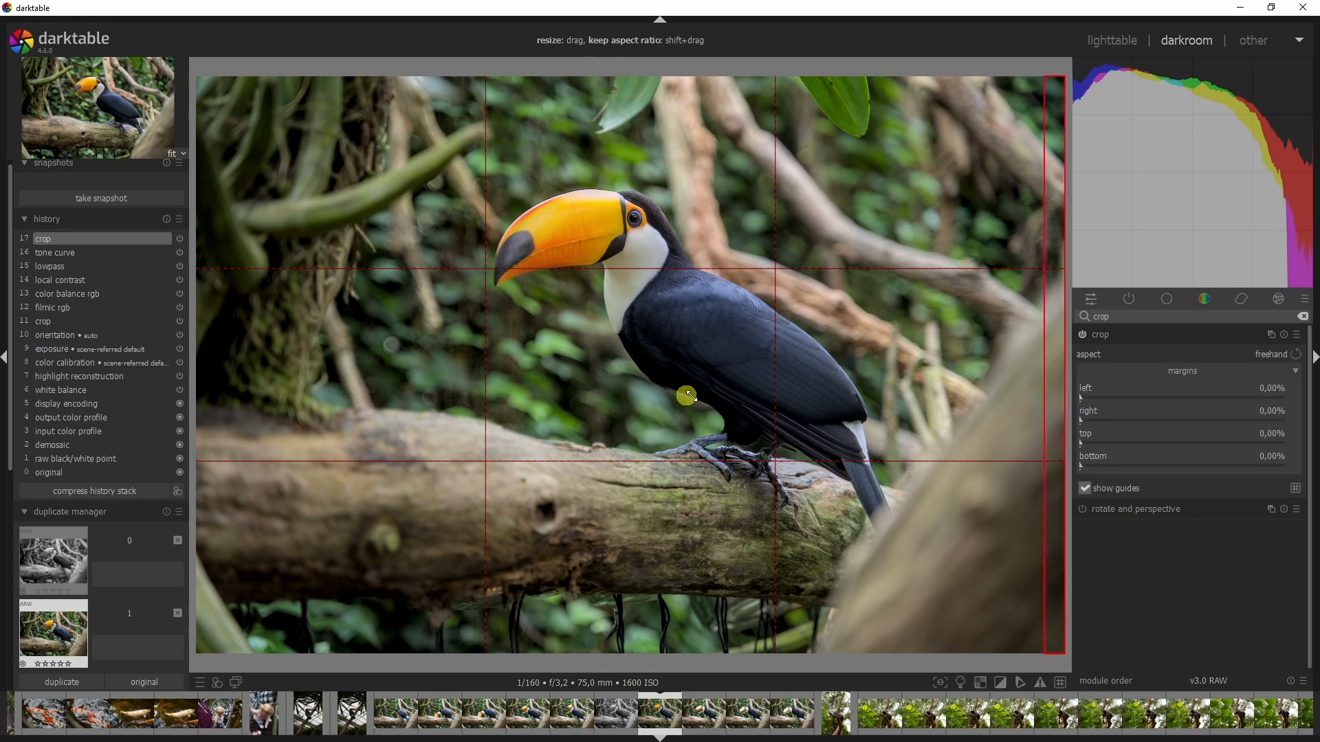
- Collapse the crop margins and set the global guide overlay type to metering
left_click(1295, 371)
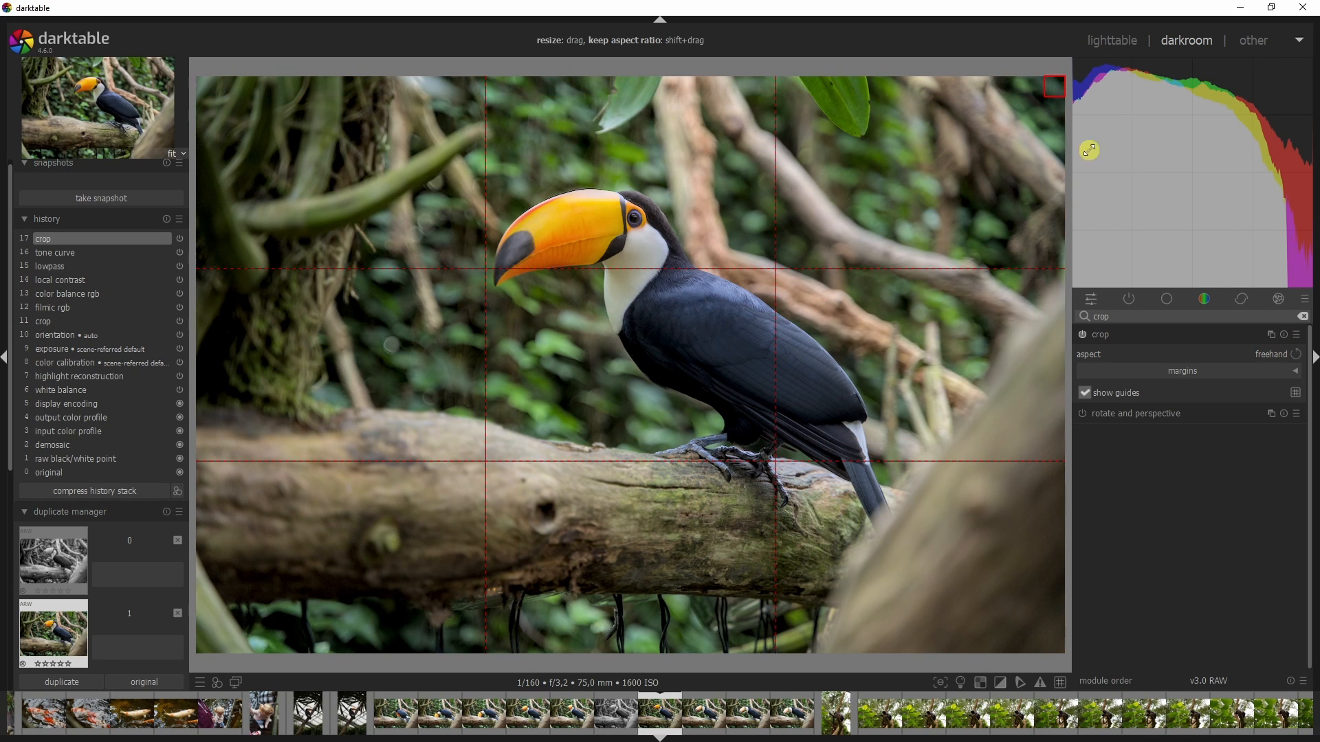
left_click(1297, 395)
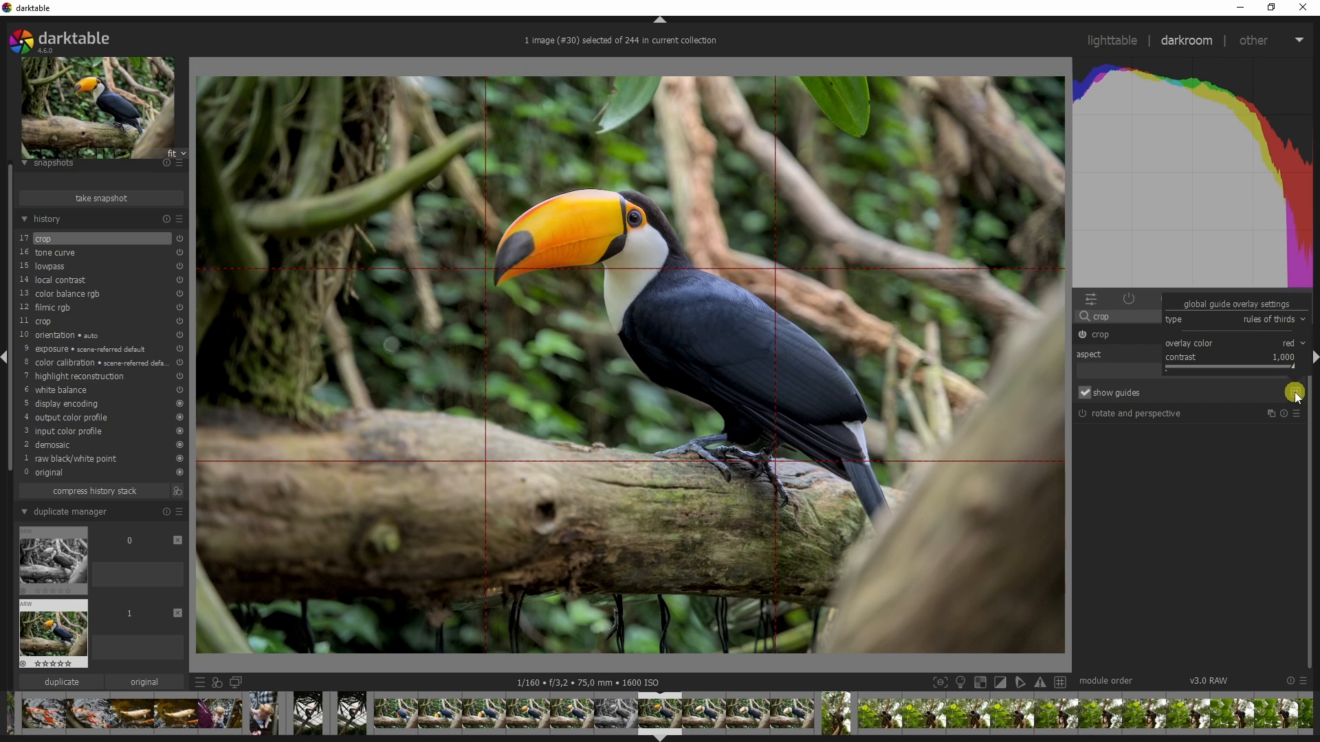
left_click(1268, 319)
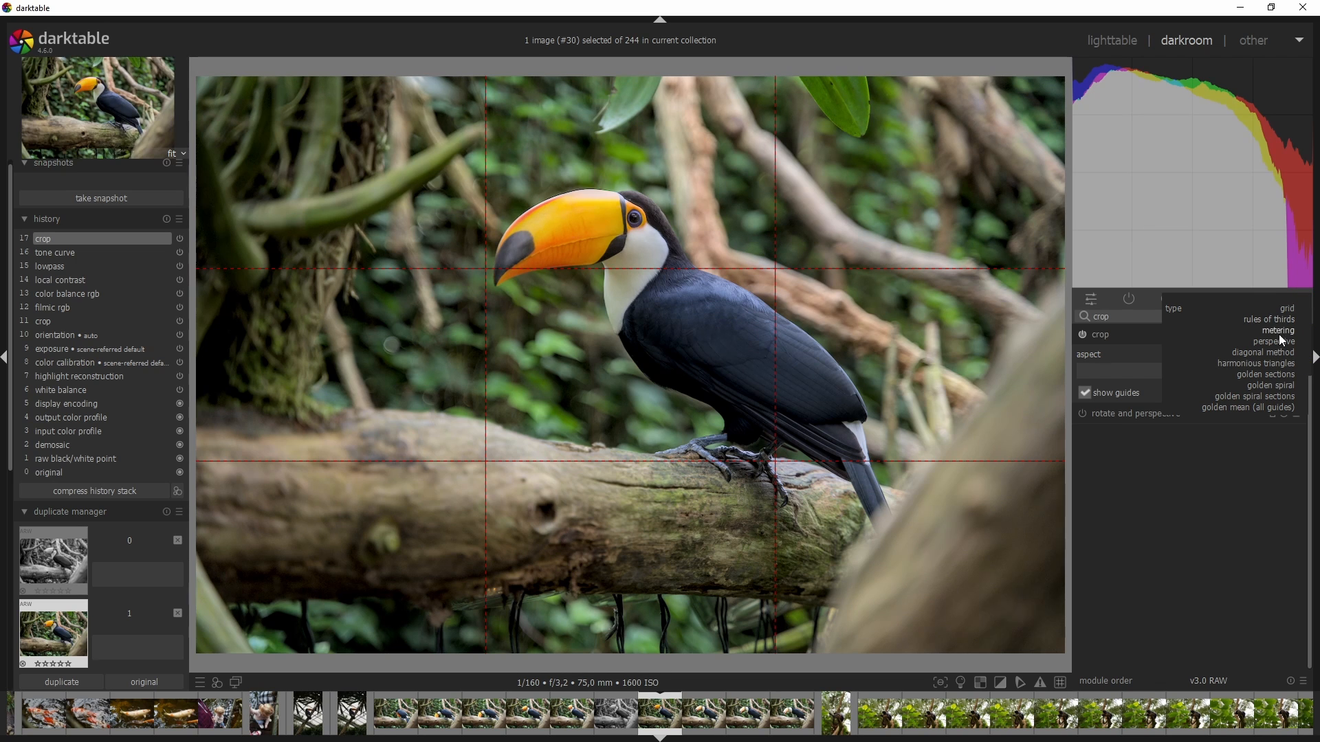
left_click(1279, 333)
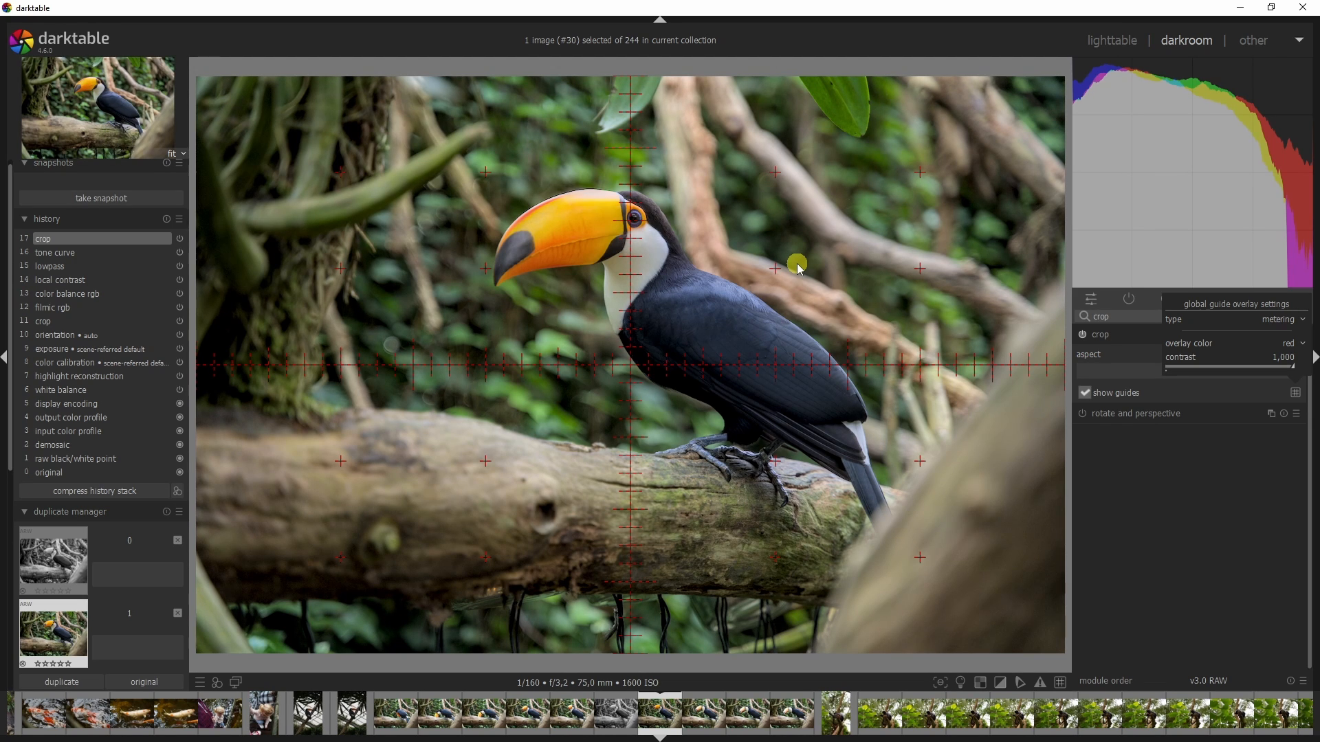
- Switch the guide overlay to perspective and then to diagonal method
left_click(1283, 321)
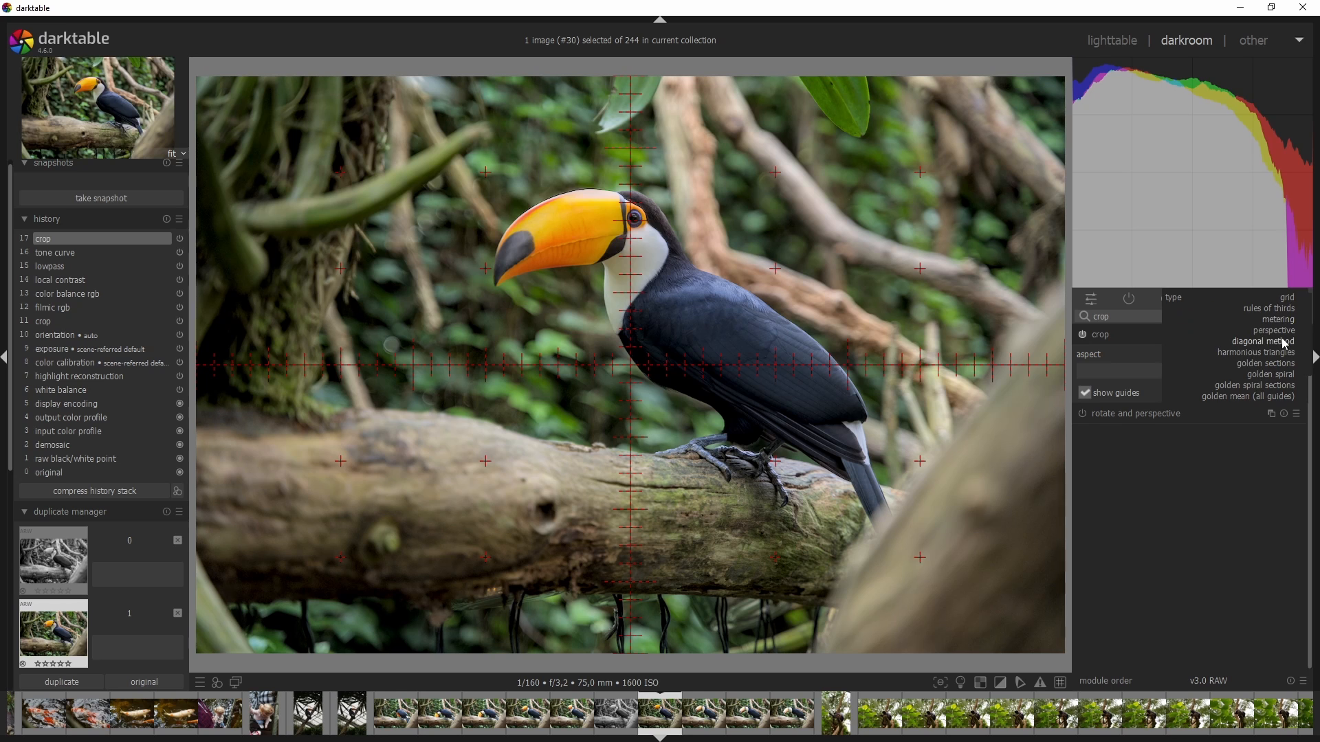
left_click(1276, 331)
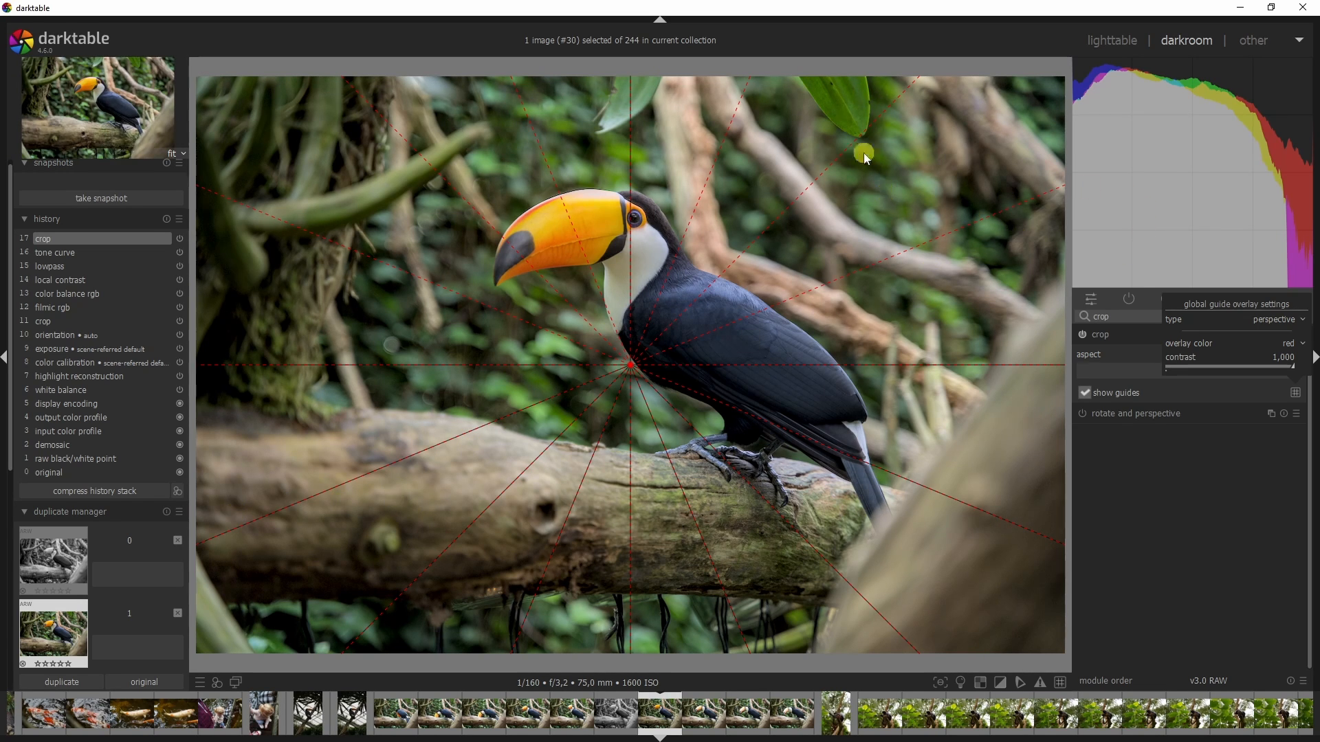
left_click(1272, 321)
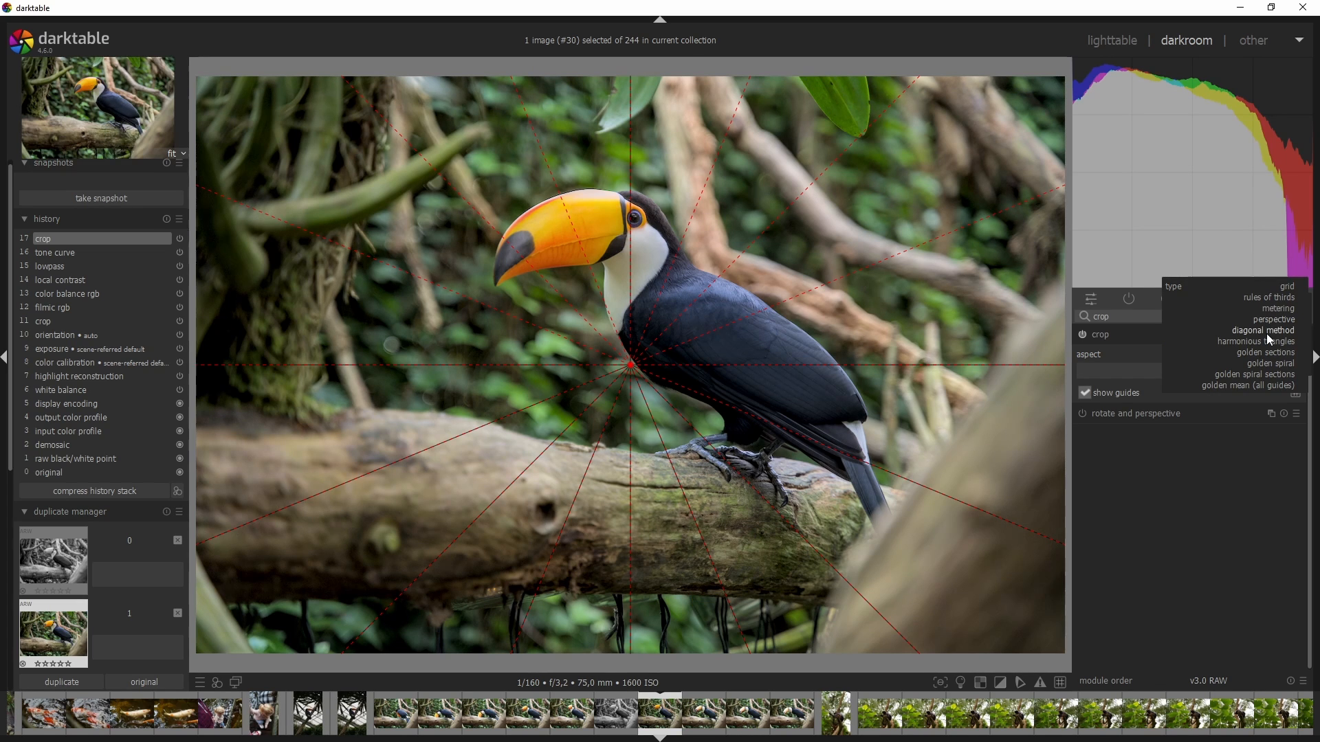
left_click(1268, 331)
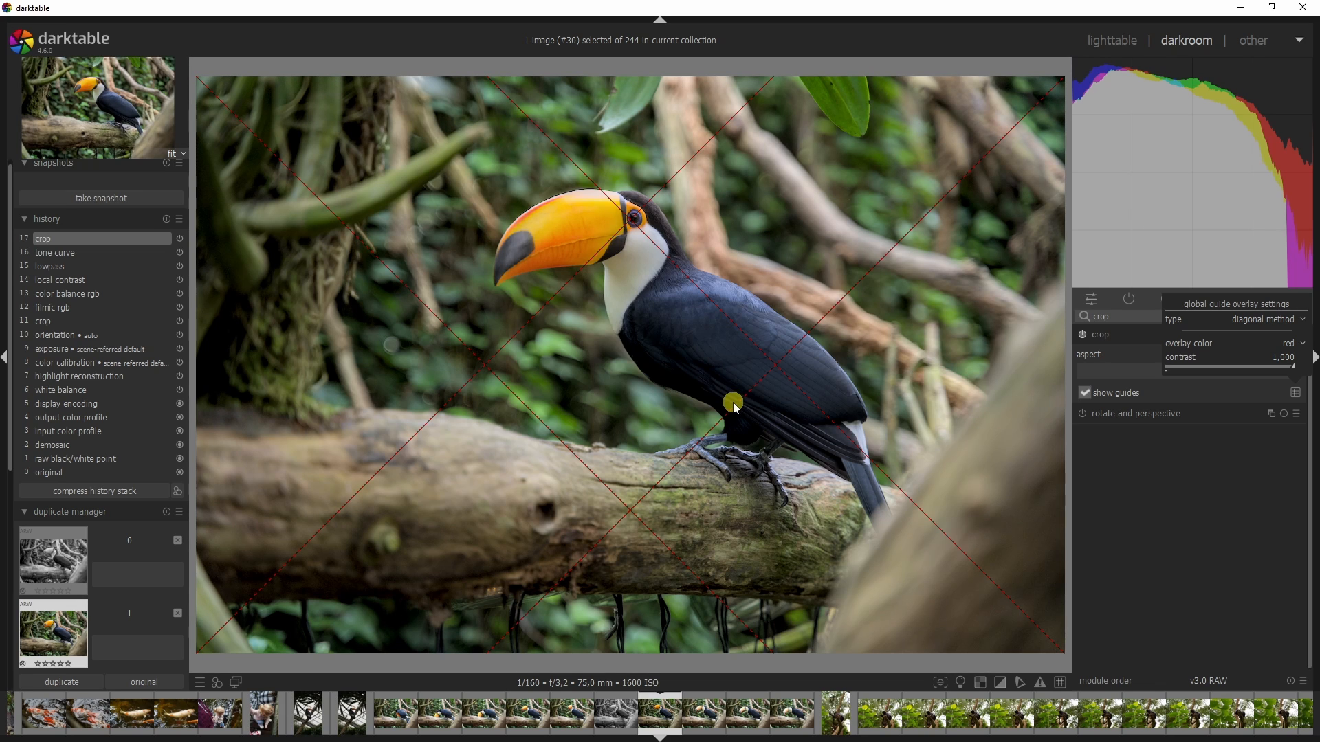
- Show the rules of thirds overlay for comparison, then return the guide type to diagonal method
left_click(1269, 321)
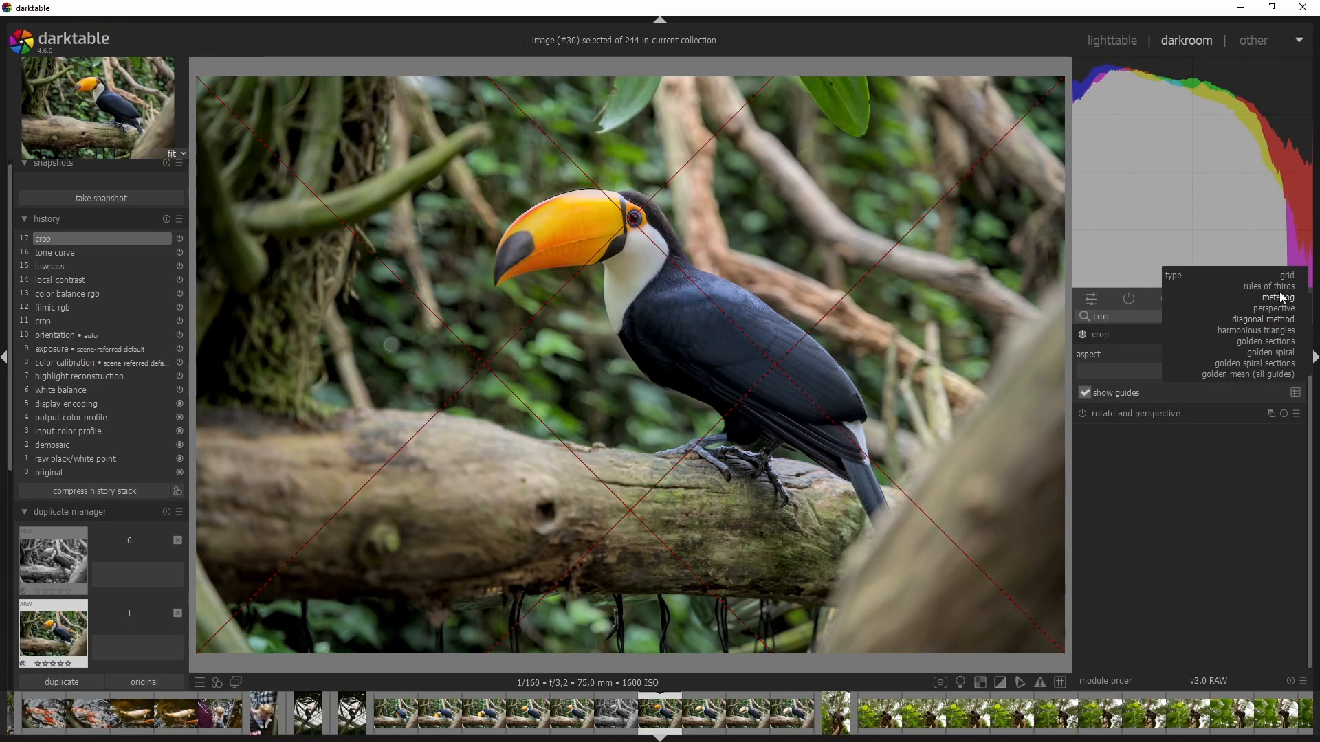
left_click(1280, 287)
left_click(1282, 323)
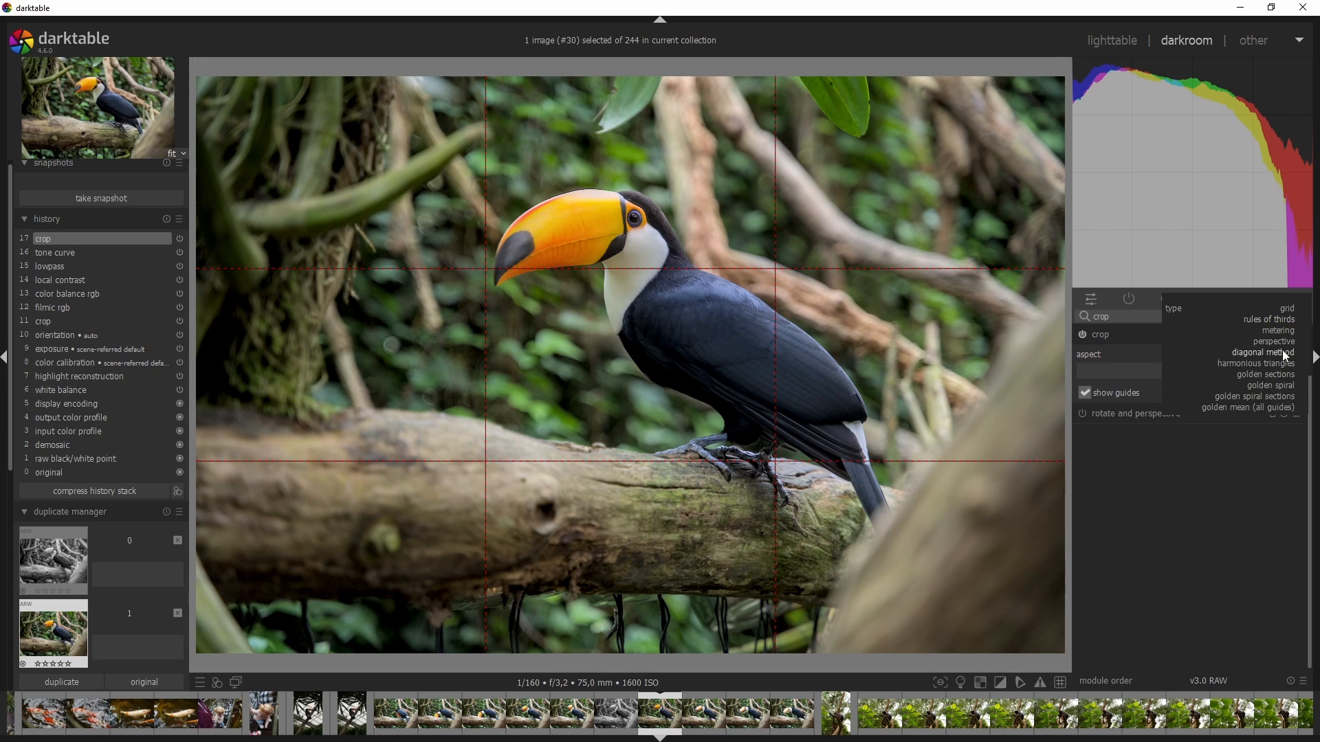
left_click(1286, 356)
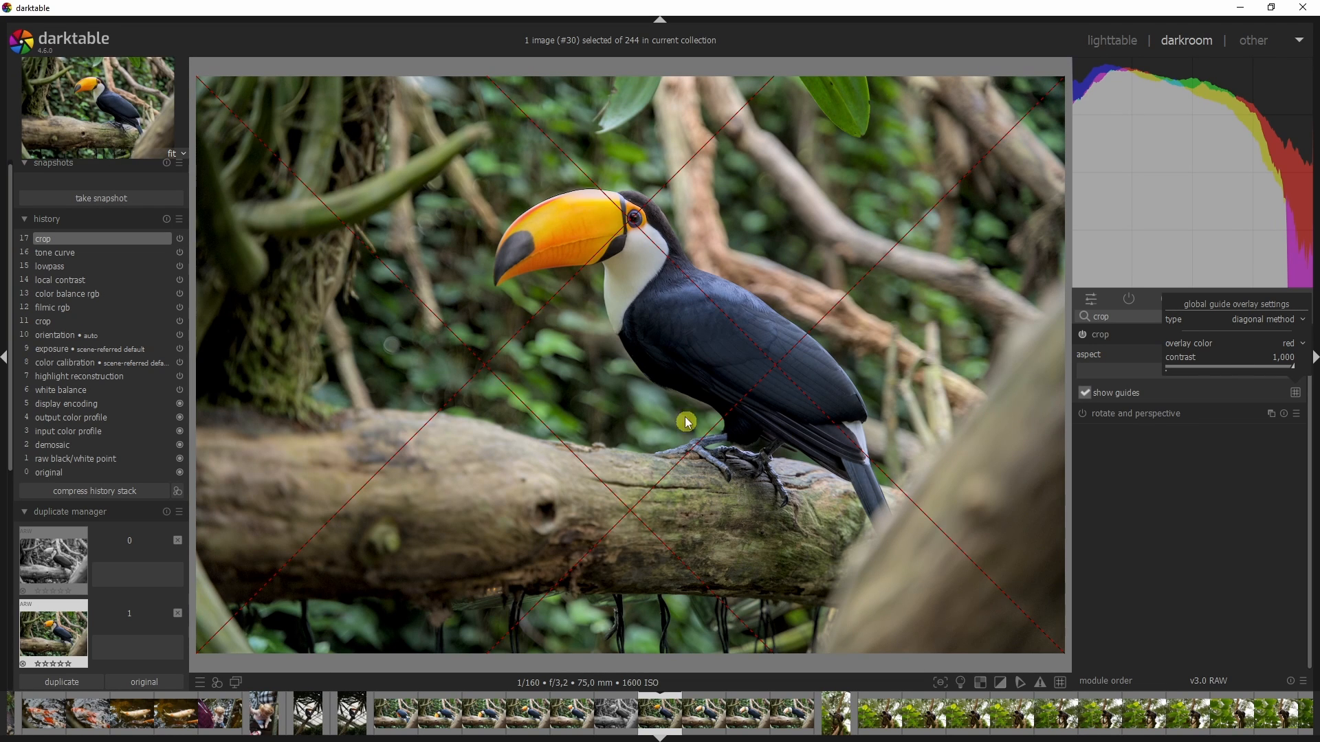
- Crop away a strip along the photo's upper edge and change the guide overlay to harmonious triangles
left_click_drag(978, 133, 1100, 148)
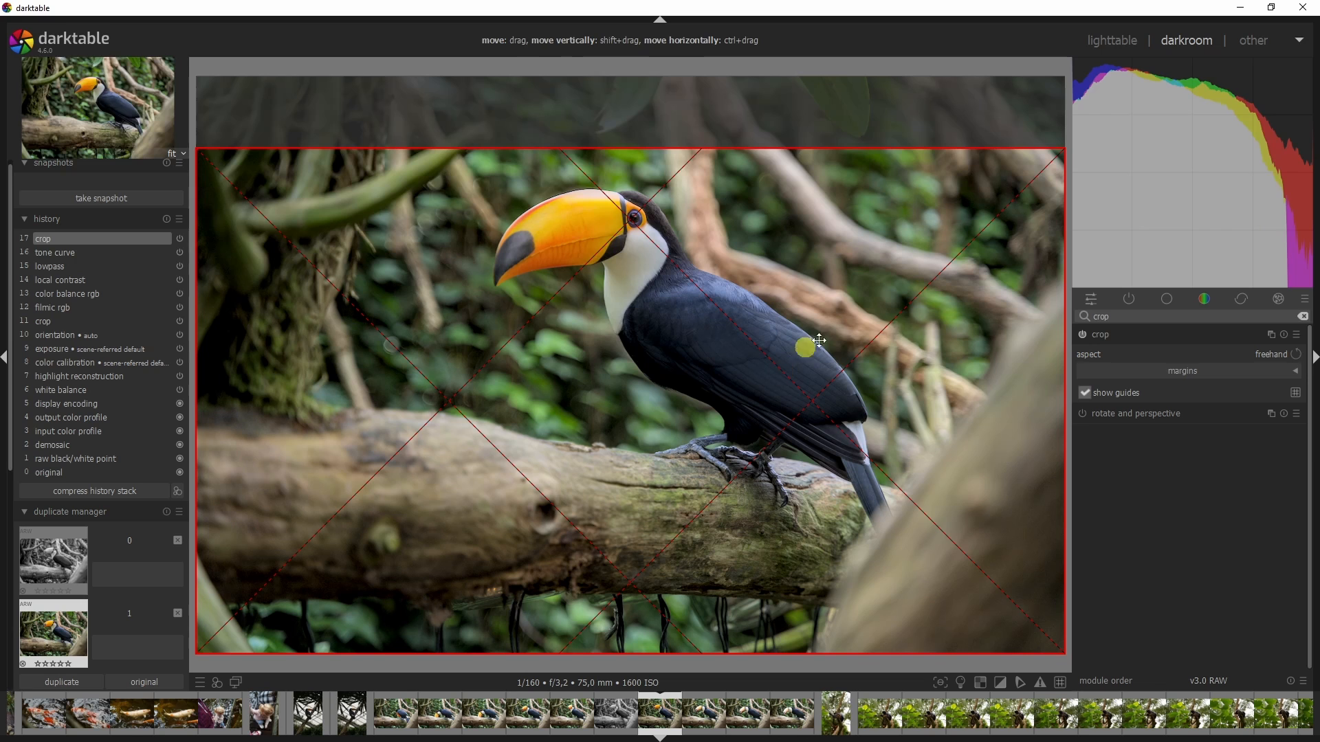
left_click(1295, 393)
left_click(1262, 324)
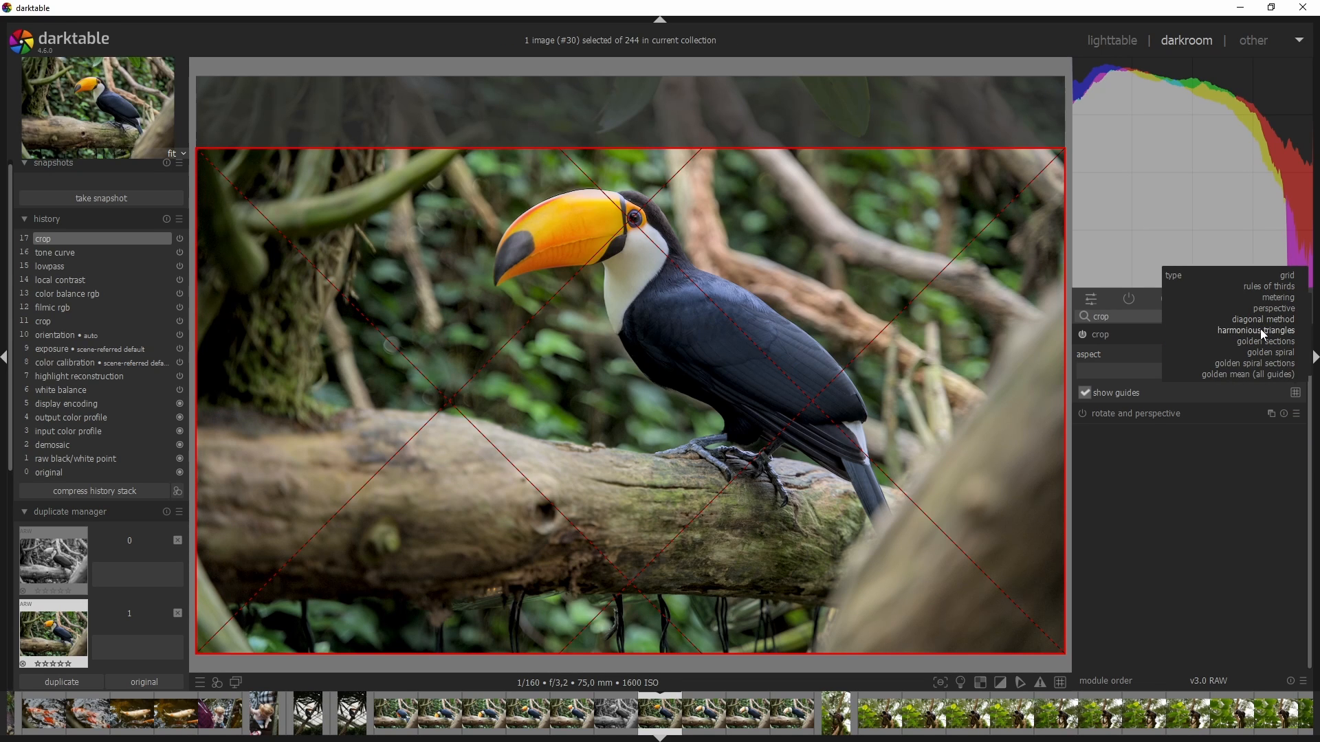
left_click(1257, 331)
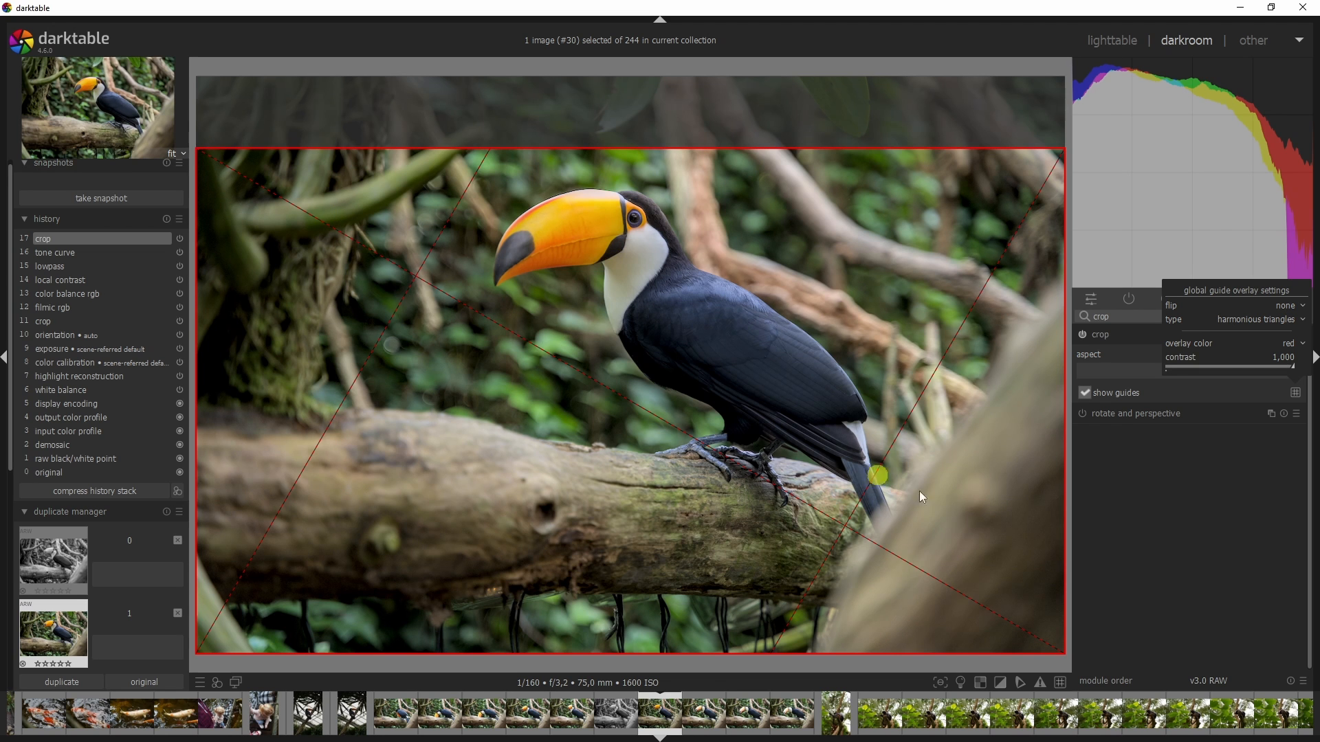
- Set the guide overlay to golden sections and apply a tighter crop with the toucan's eye on the upper-right guide intersection
left_click(1268, 320)
left_click(1274, 331)
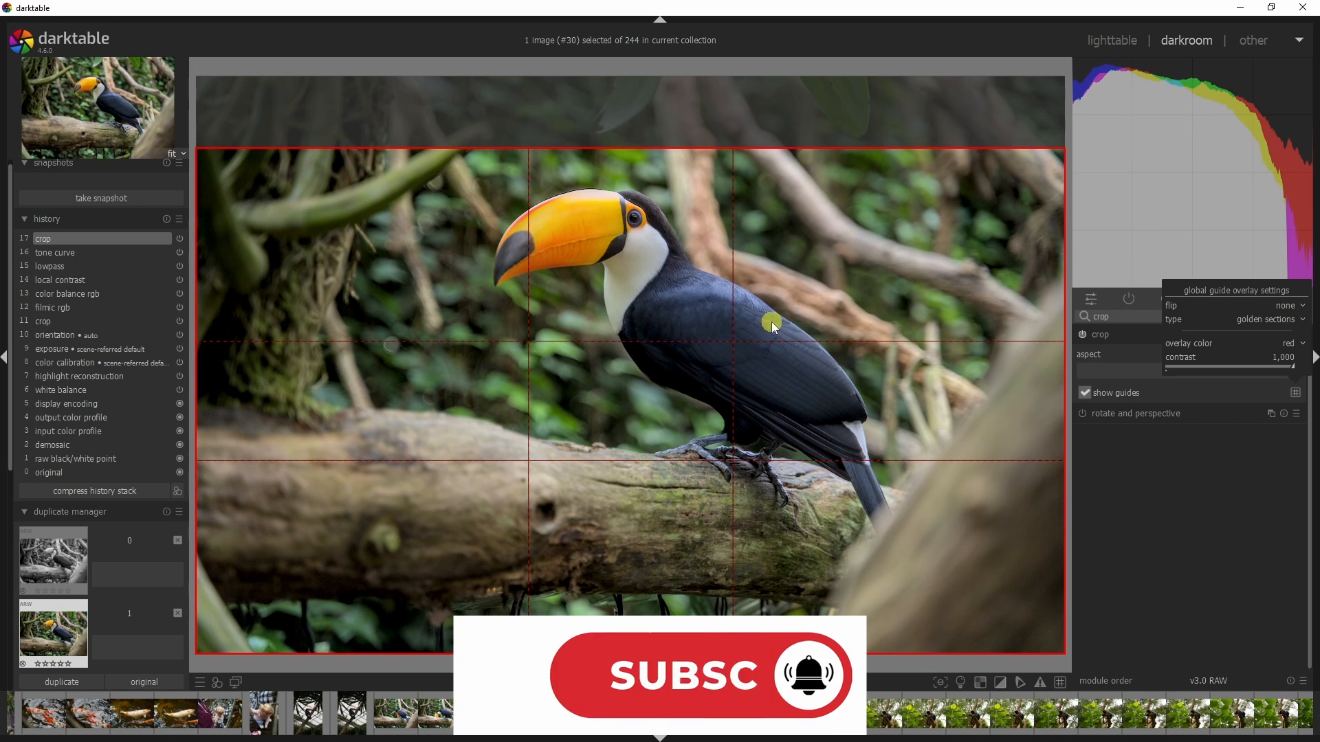
left_click_drag(646, 282, 784, 136)
left_click_drag(1065, 76, 819, 177)
left_click_drag(669, 408, 672, 353)
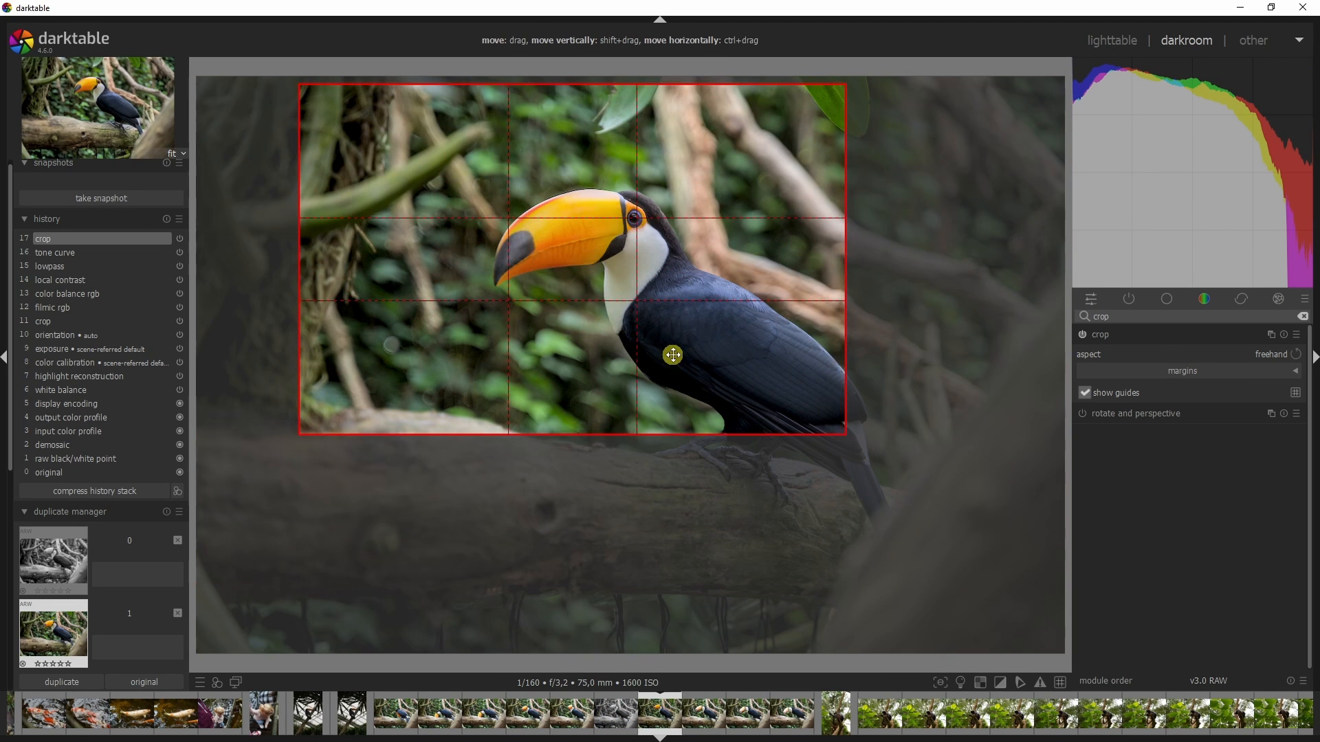
left_click(1164, 337)
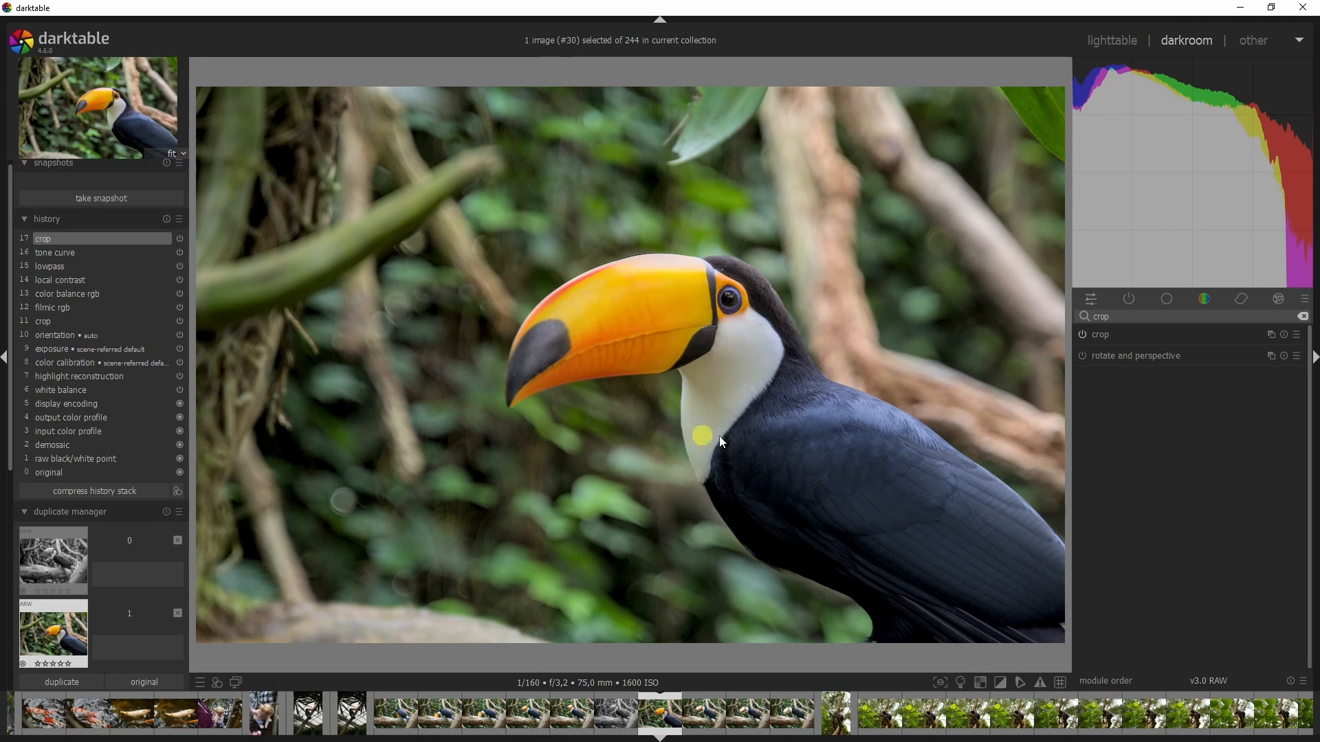
- Reset the crop to the full image and set the guide overlay type to golden spiral
left_click(1284, 334)
left_click(1260, 341)
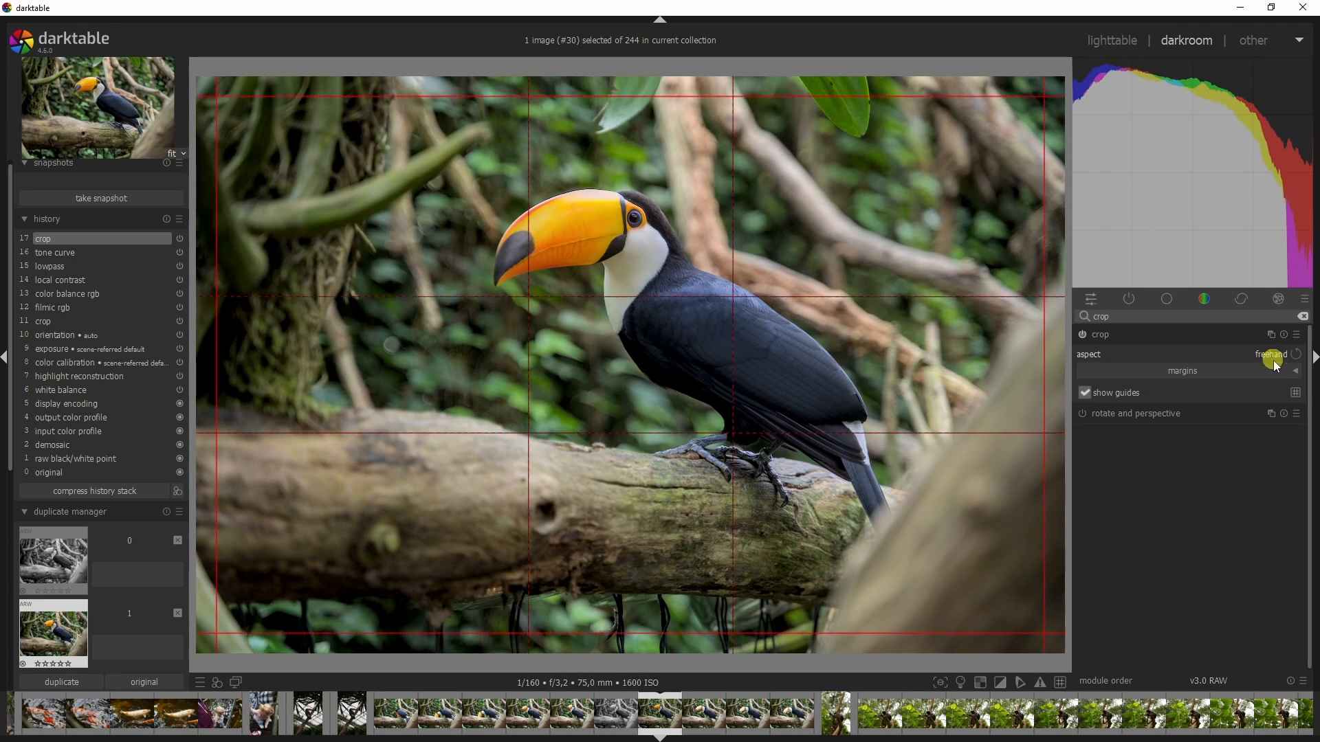
left_click(1296, 392)
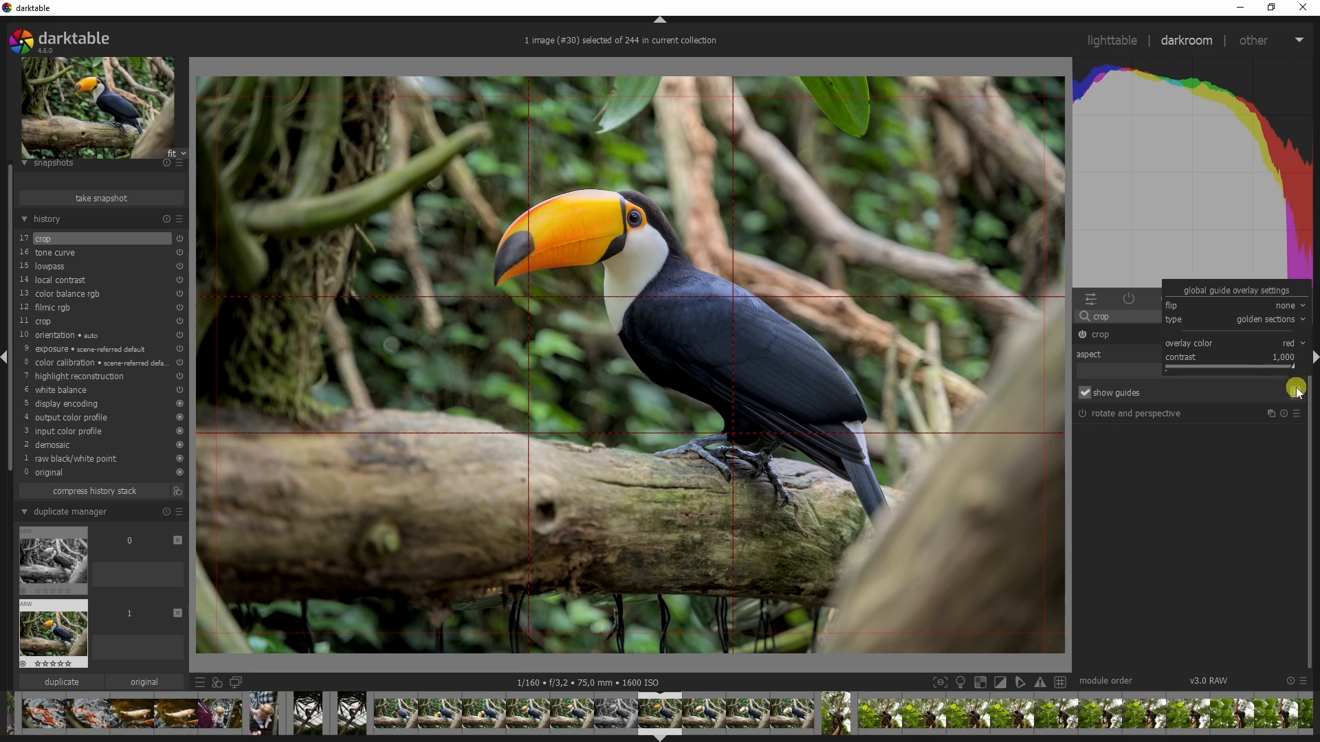
left_click(1279, 320)
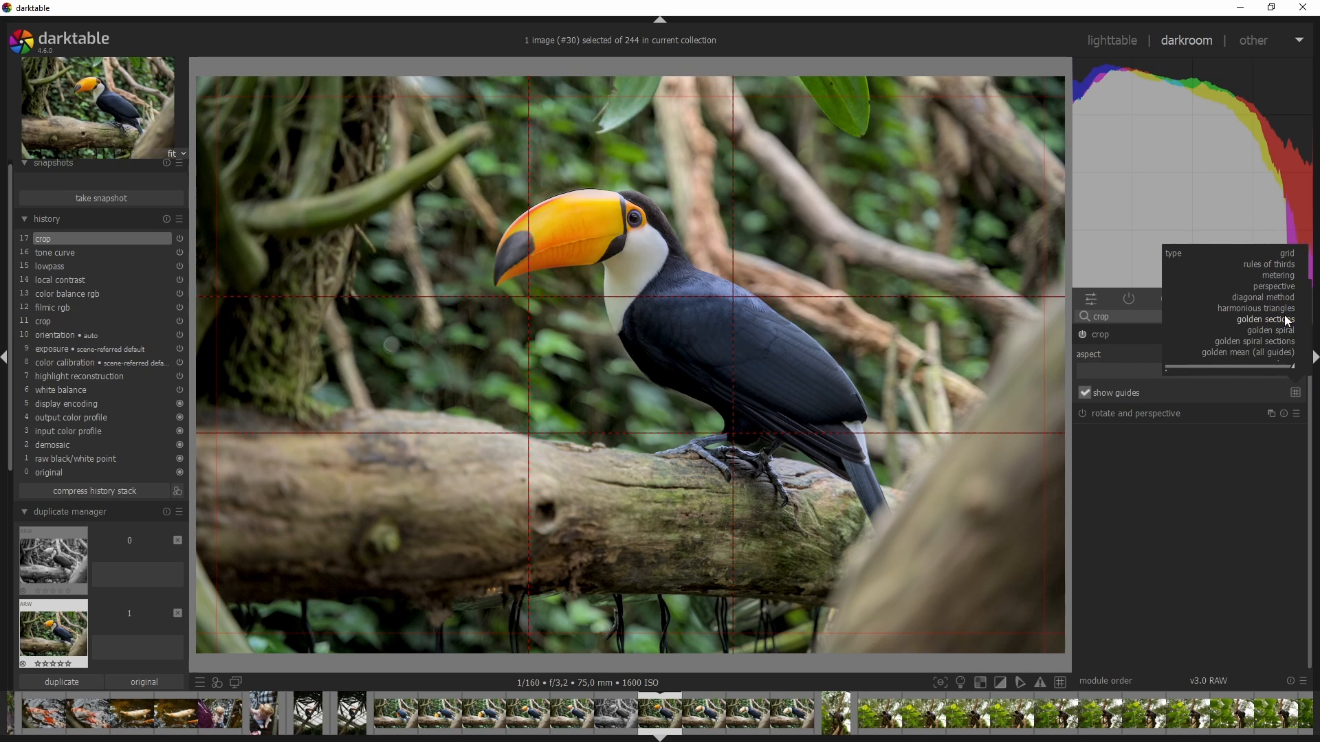
left_click(1245, 353)
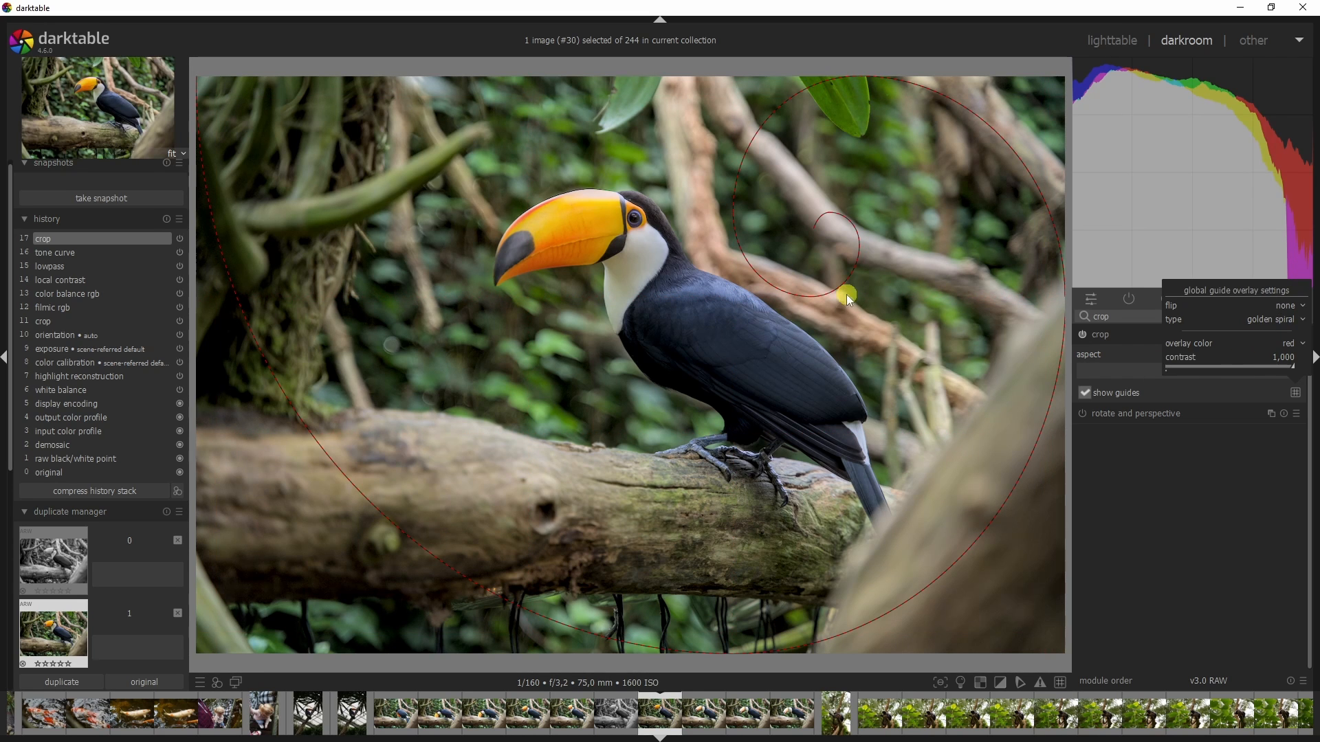
- Switch the guide overlay to golden spiral sections, then to golden mean (all guides)
left_click(1306, 378)
left_click(1275, 315)
left_click(1277, 332)
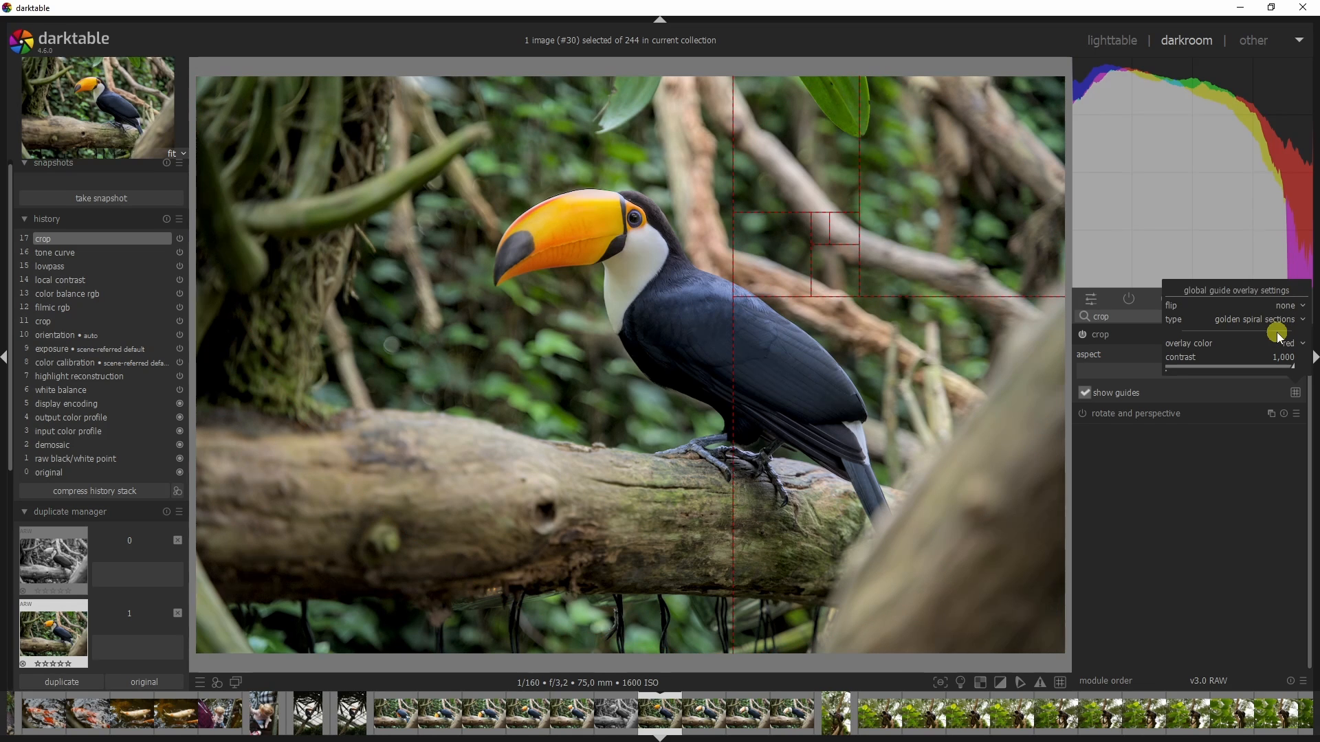
left_click(1263, 323)
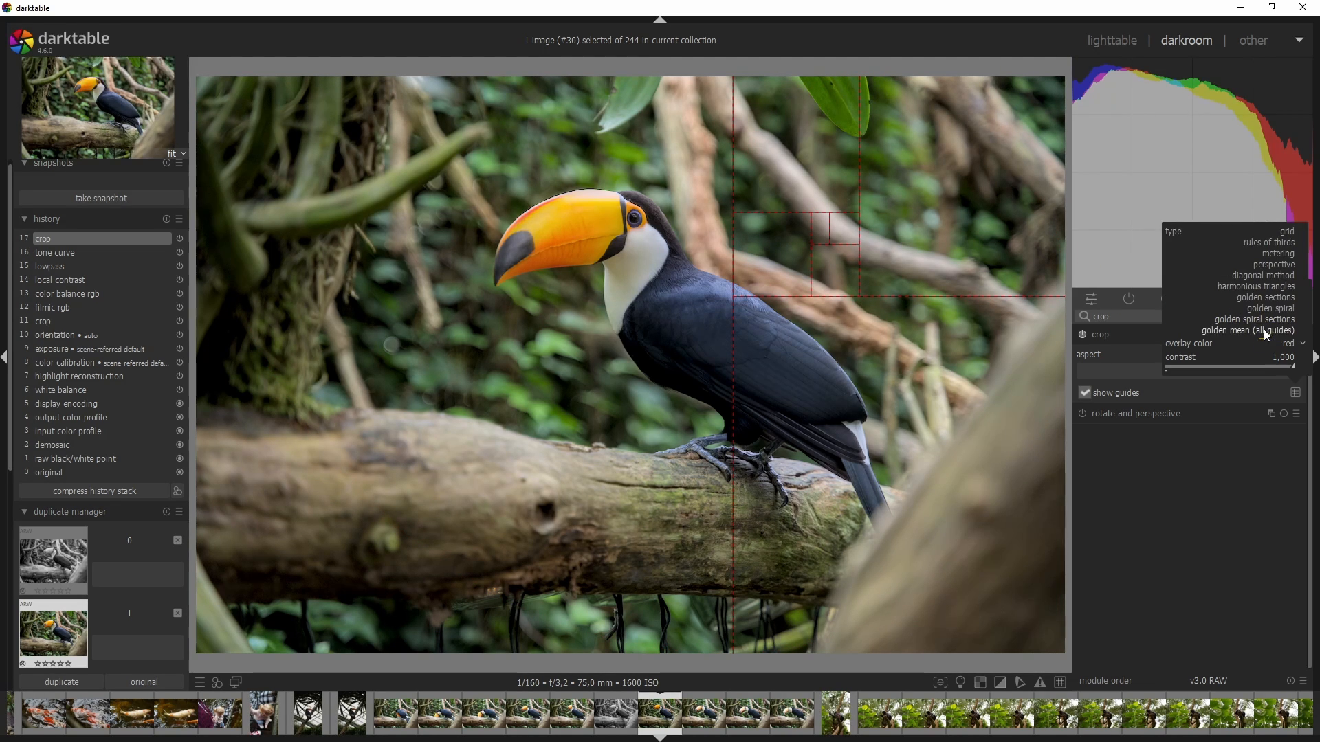
left_click(1264, 330)
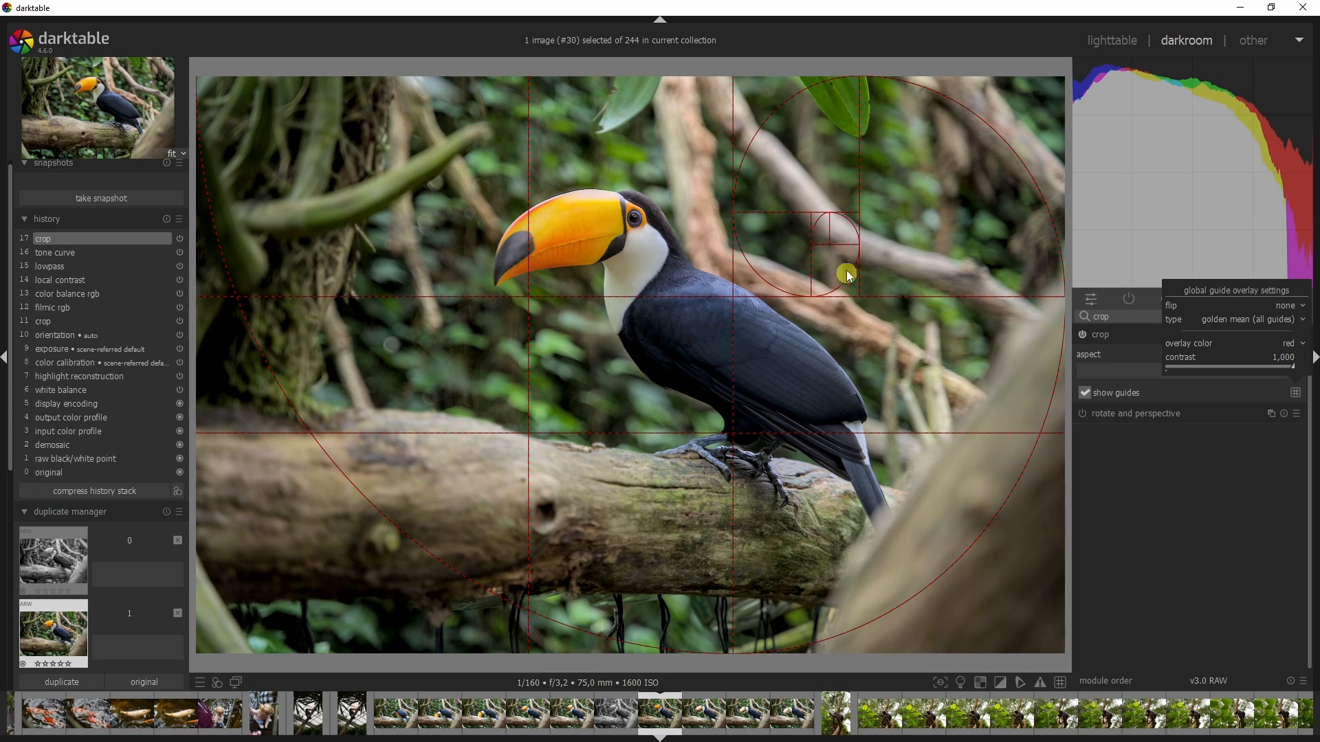
- Crop the photo to about 3827 x 3440 with the spiral's centre over the toucan's eye, and apply the crop
left_click(942, 211)
left_click_drag(1051, 90, 736, 173)
left_click_drag(641, 349, 674, 274)
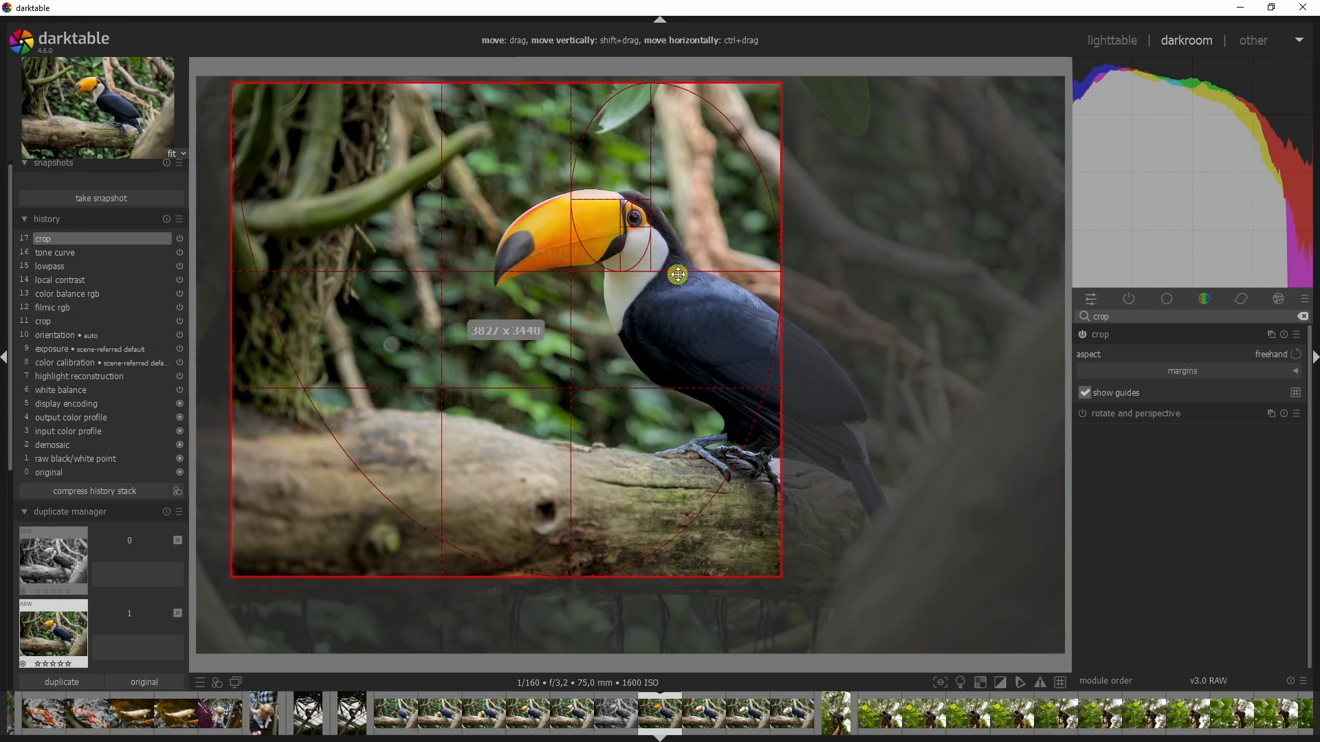
left_click(1169, 337)
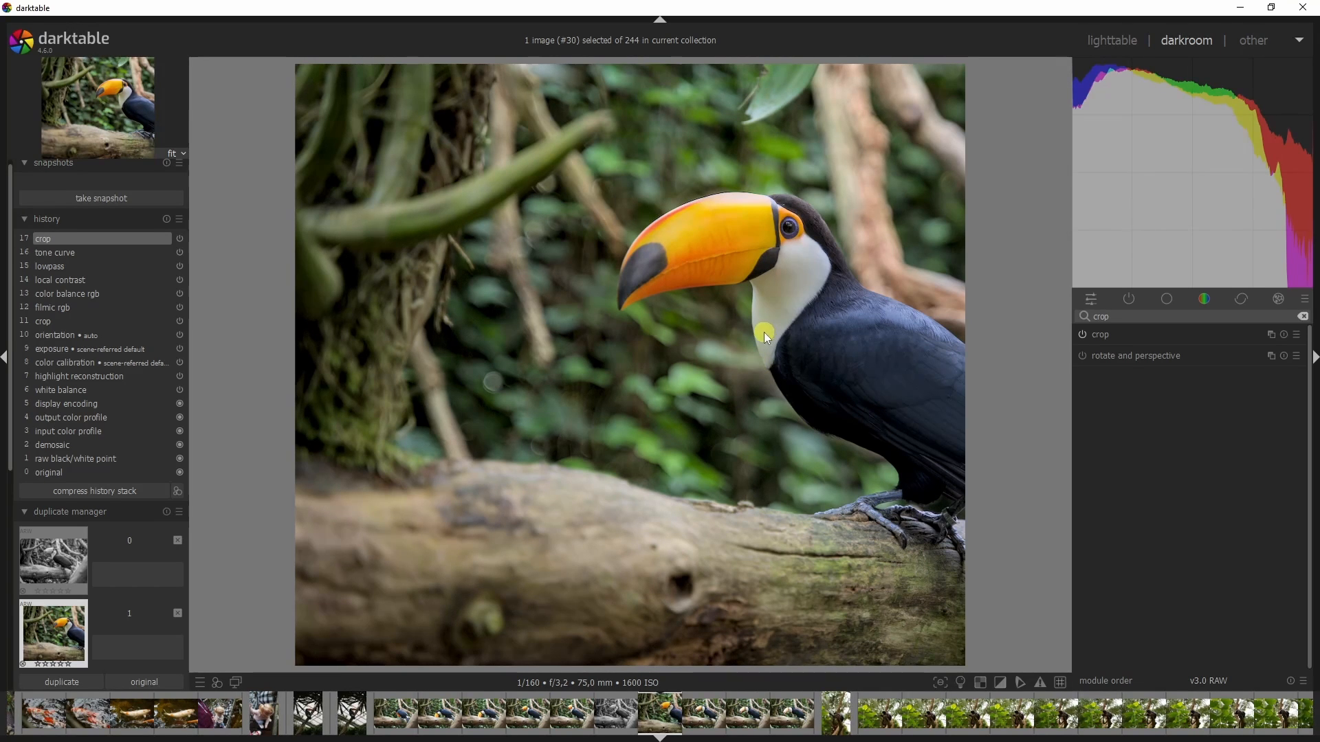
- Reopen the crop module for editing and bring up its global guide overlay settings
left_click(1163, 332)
left_click(1296, 393)
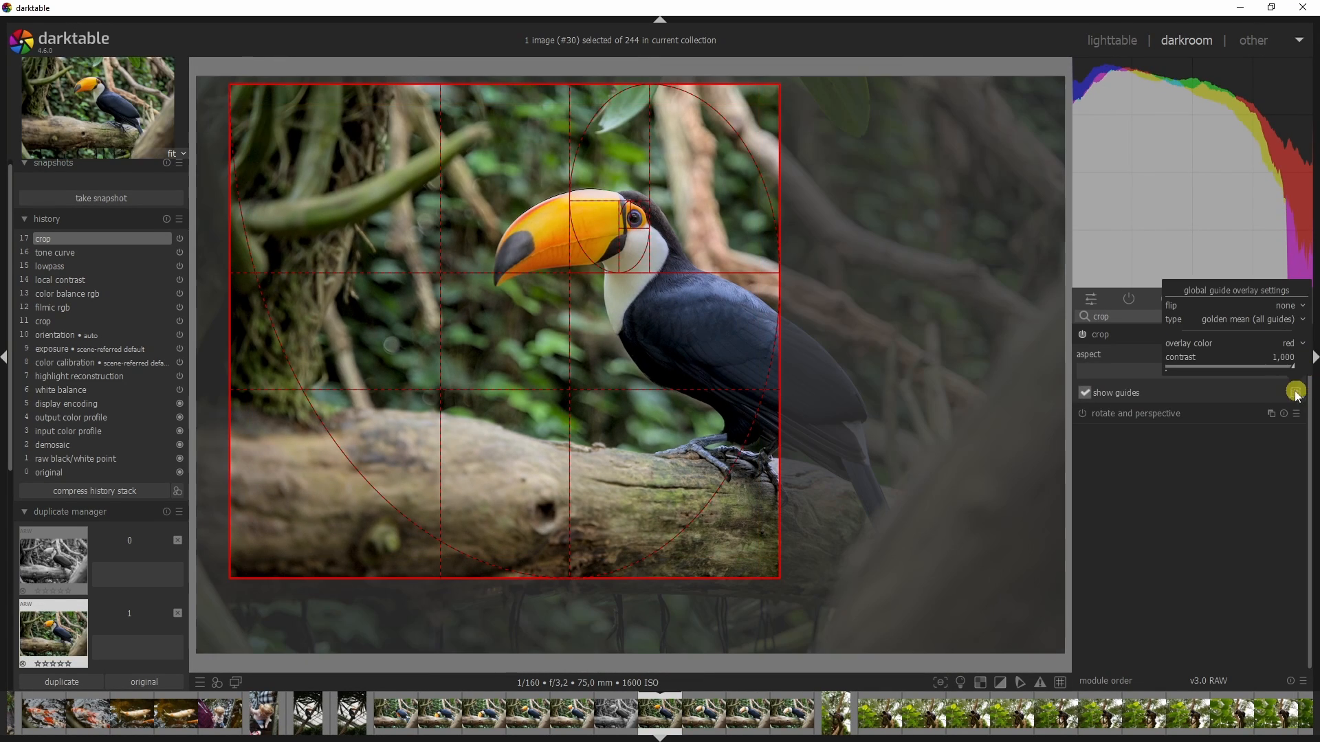